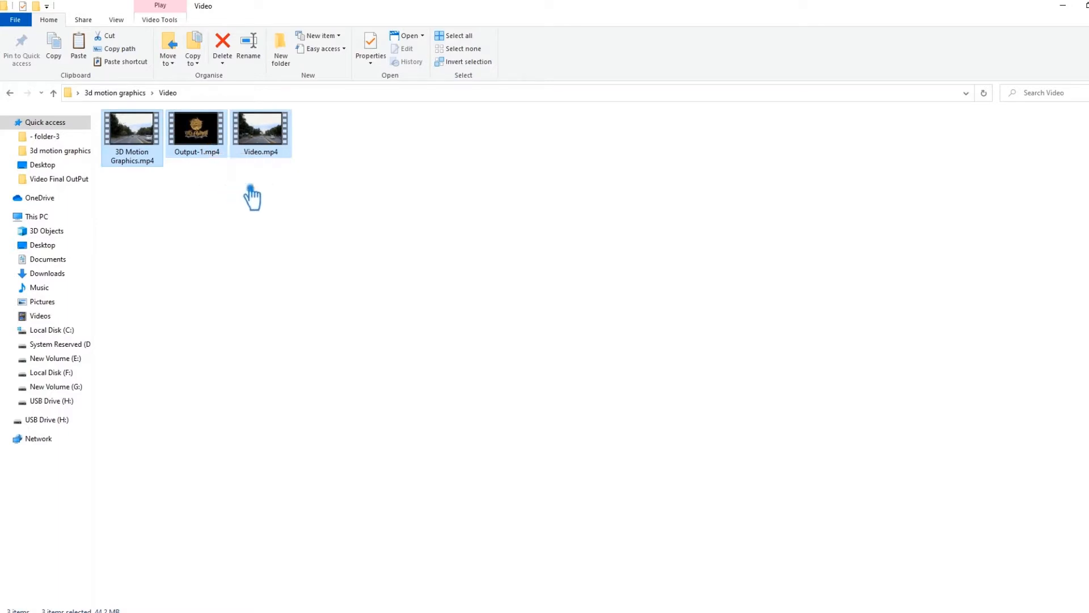
Step: Switch to After Effects and add the Video.mp4 footage to Comp 1 as a layer
{"action": "left_click", "coordinate": [348, 178]}
{"action": "left_click_drag", "start_coordinate": [318, 174], "coordinate": [80, 249]}
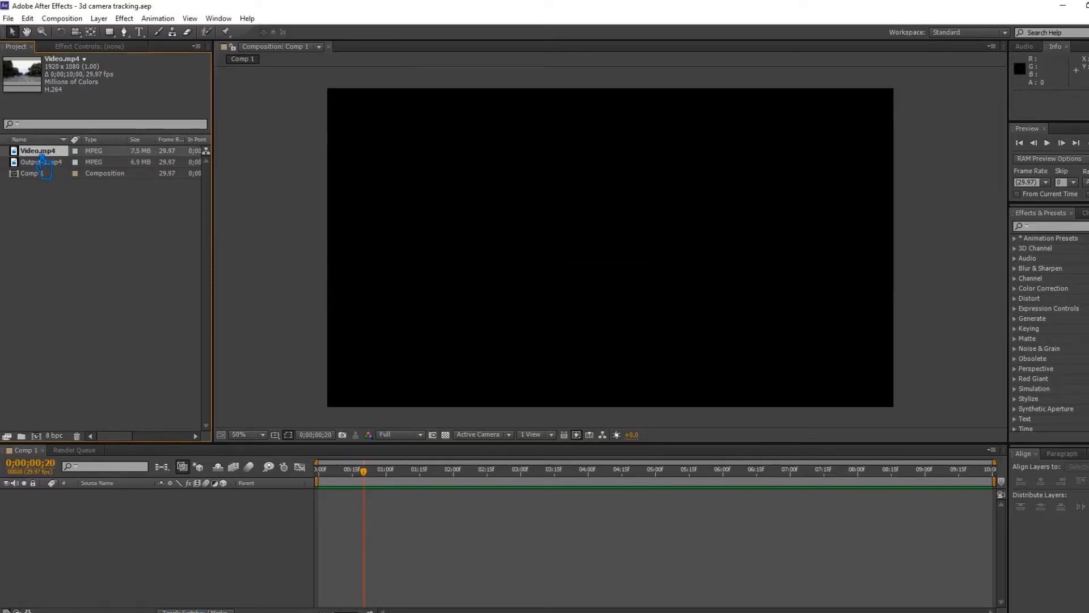
{"action": "left_click_drag", "start_coordinate": [39, 152], "coordinate": [37, 175]}
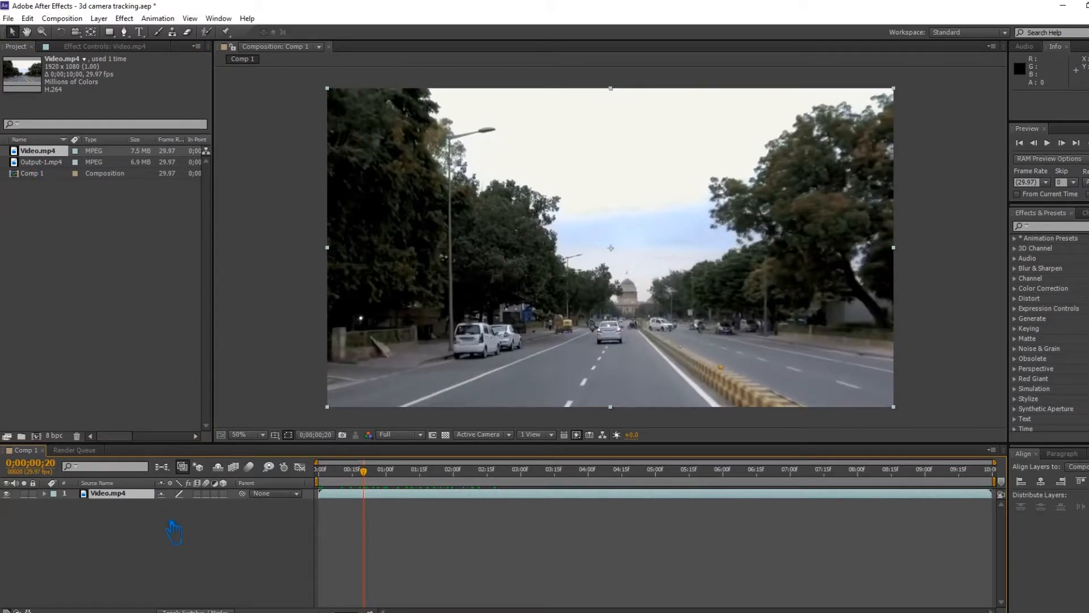
Step: Run Track Camera on the Video.mp4 layer to analyze and solve its camera motion
{"action": "left_click", "coordinate": [127, 494]}
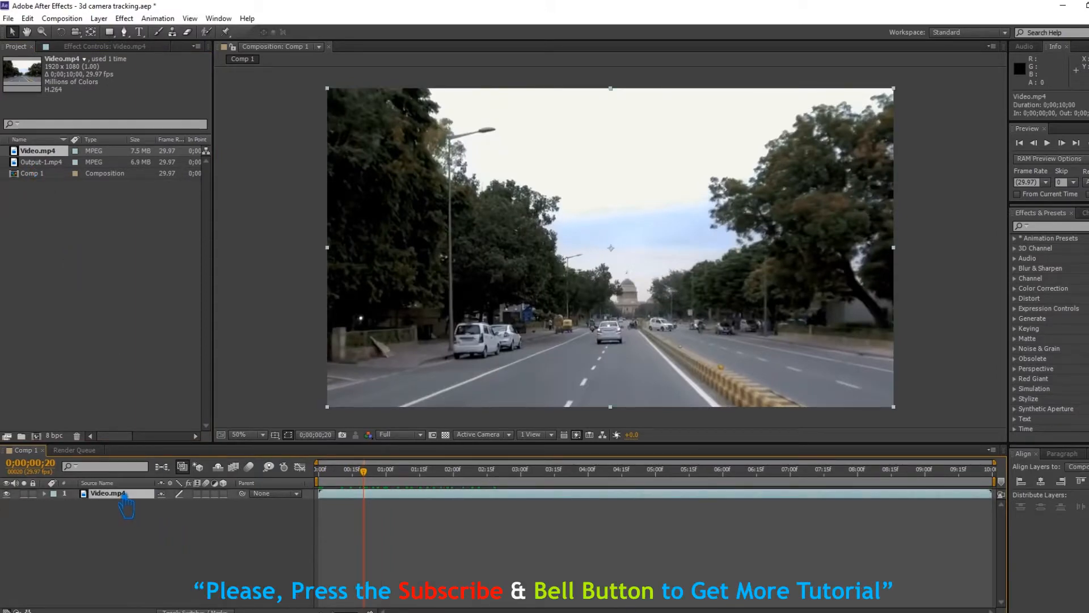
{"action": "left_click", "coordinate": [1087, 454]}
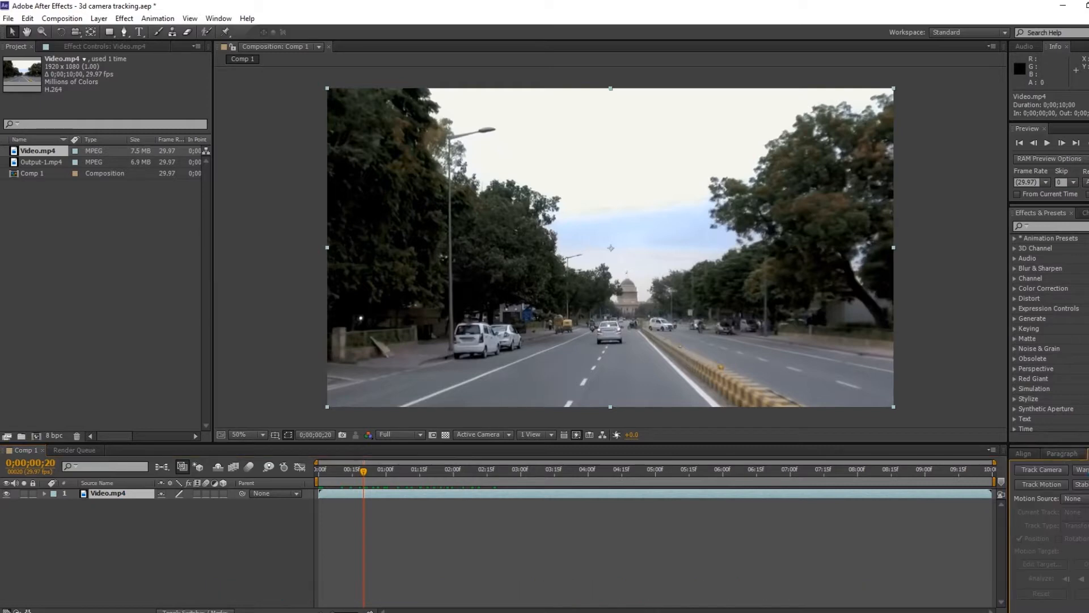
{"action": "left_click", "coordinate": [1056, 471]}
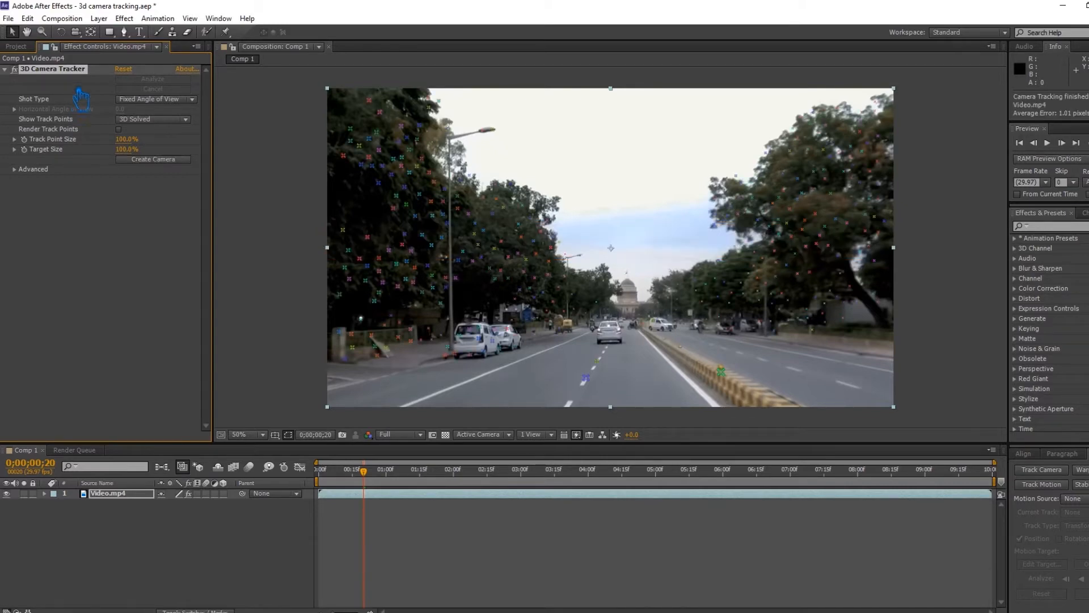
Step: Create a solid and camera from the track points beside the trees along the left side of the road
{"action": "mouse_move", "coordinate": [426, 268]}
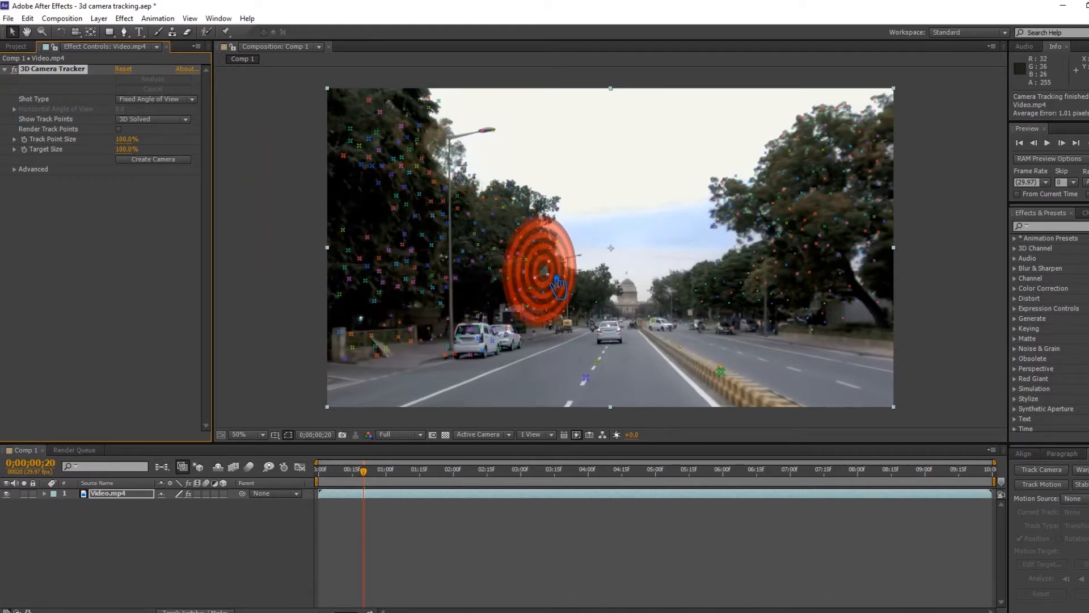
{"action": "right_click", "coordinate": [557, 280]}
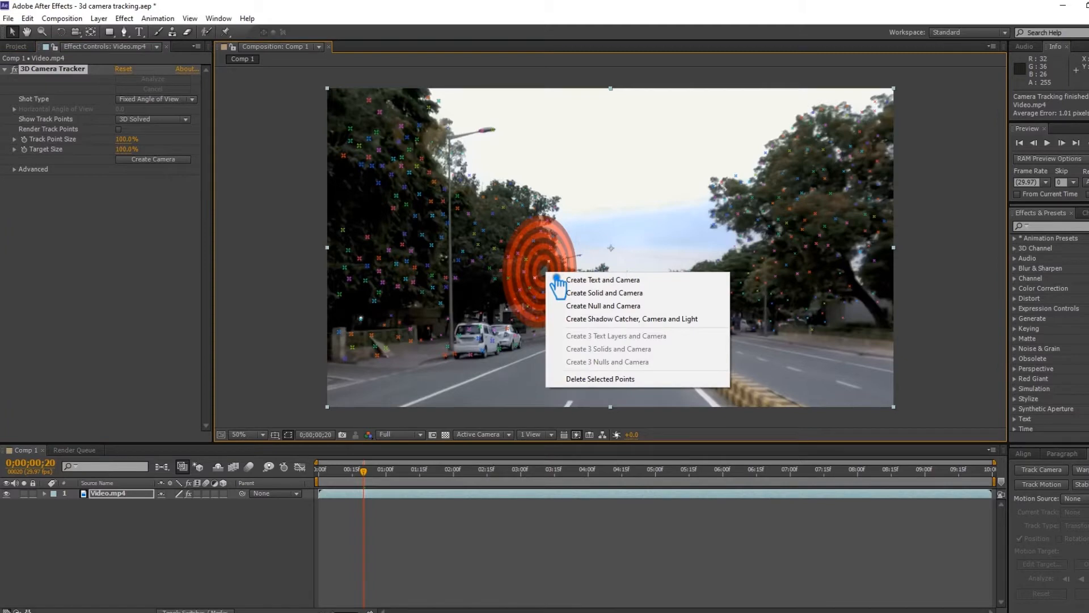
{"action": "left_click", "coordinate": [604, 292]}
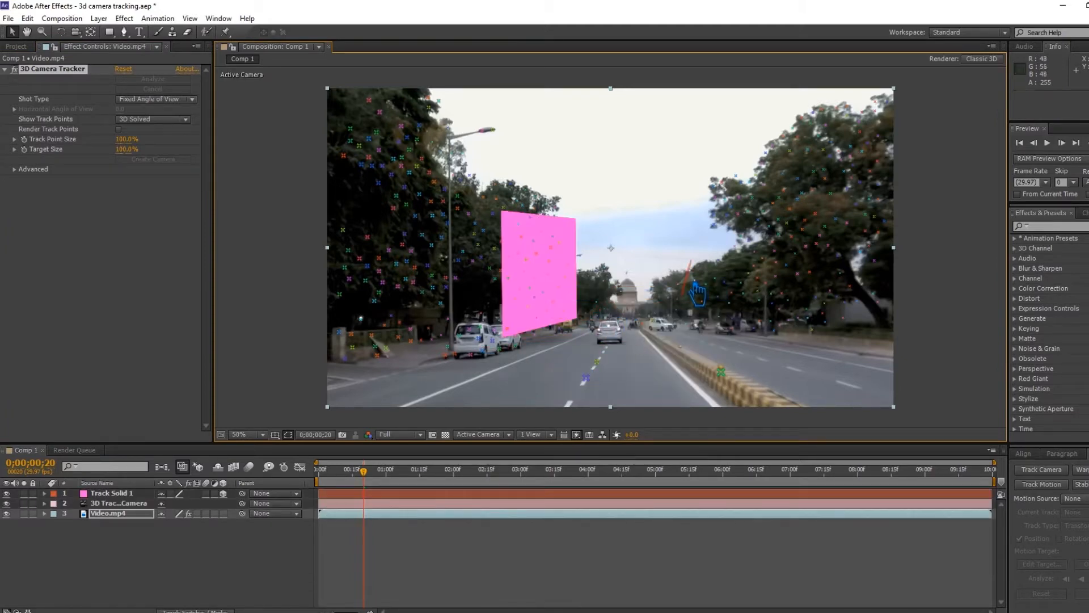
Step: Return the playhead to 0;00;00;00 and save the project
{"action": "left_click_drag", "start_coordinate": [380, 494], "coordinate": [278, 494]}
{"action": "left_click", "coordinate": [180, 564]}
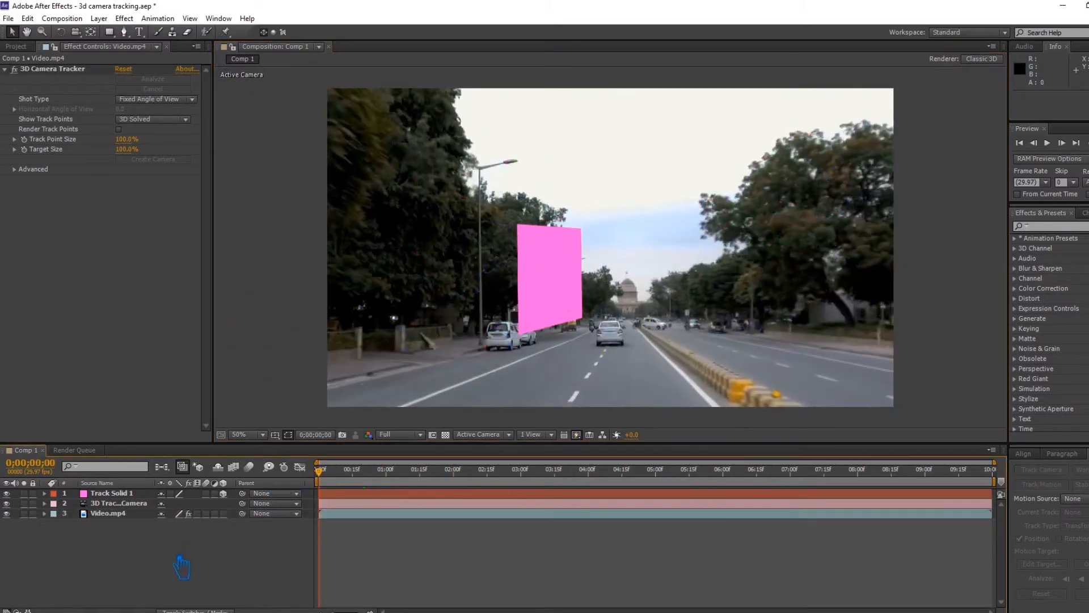
{"action": "key", "text": "ctrl+s"}
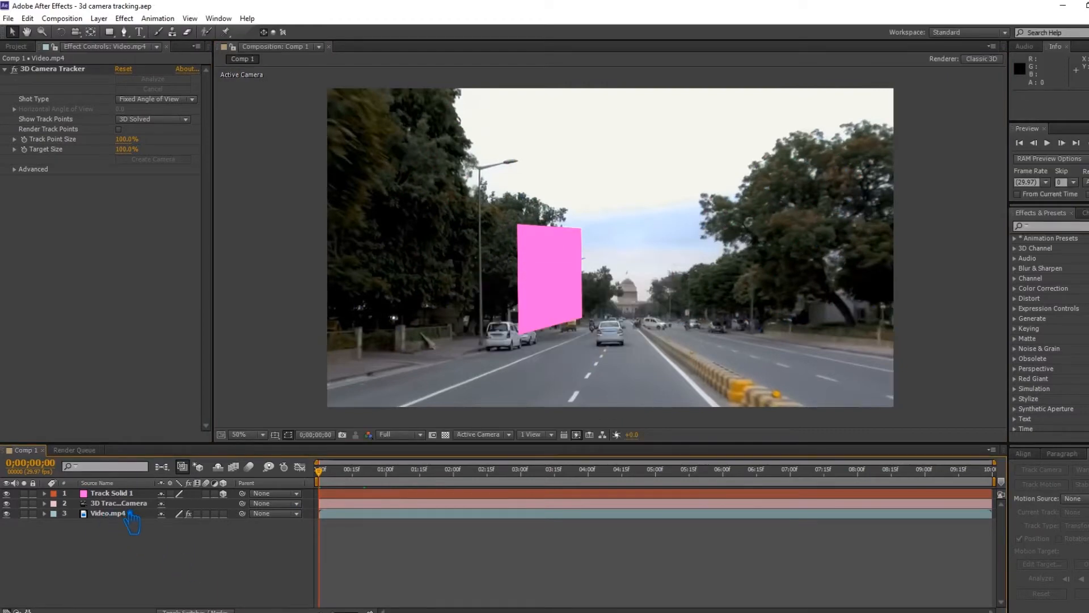
Step: Select the 3D Camera Tracker effect on the Video.mp4 layer to show its track points
{"action": "left_click", "coordinate": [128, 503]}
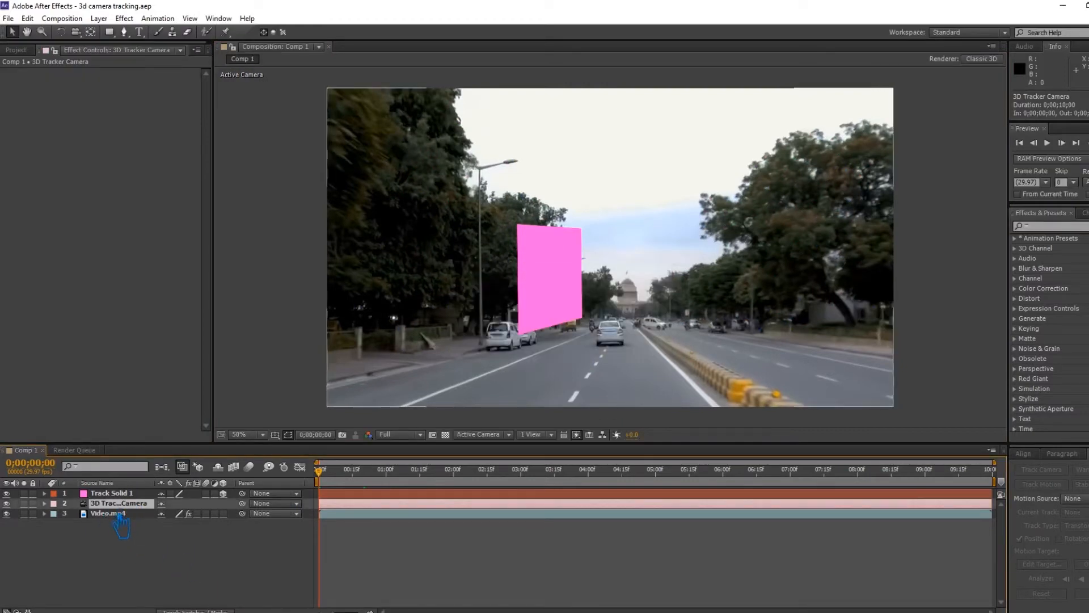
{"action": "left_click", "coordinate": [122, 513]}
{"action": "left_click", "coordinate": [122, 494]}
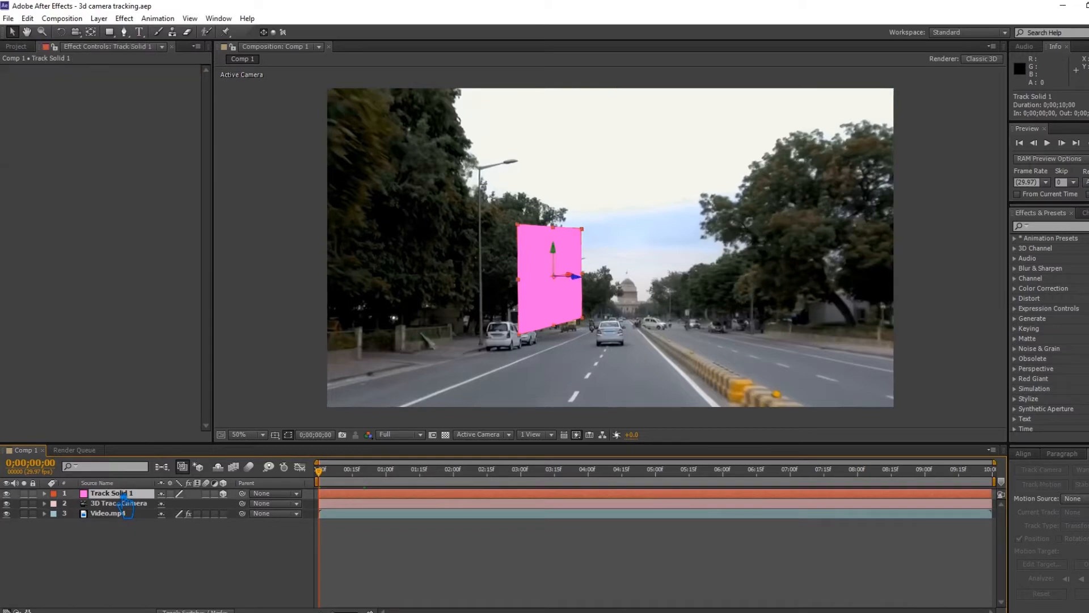
{"action": "left_click", "coordinate": [124, 514]}
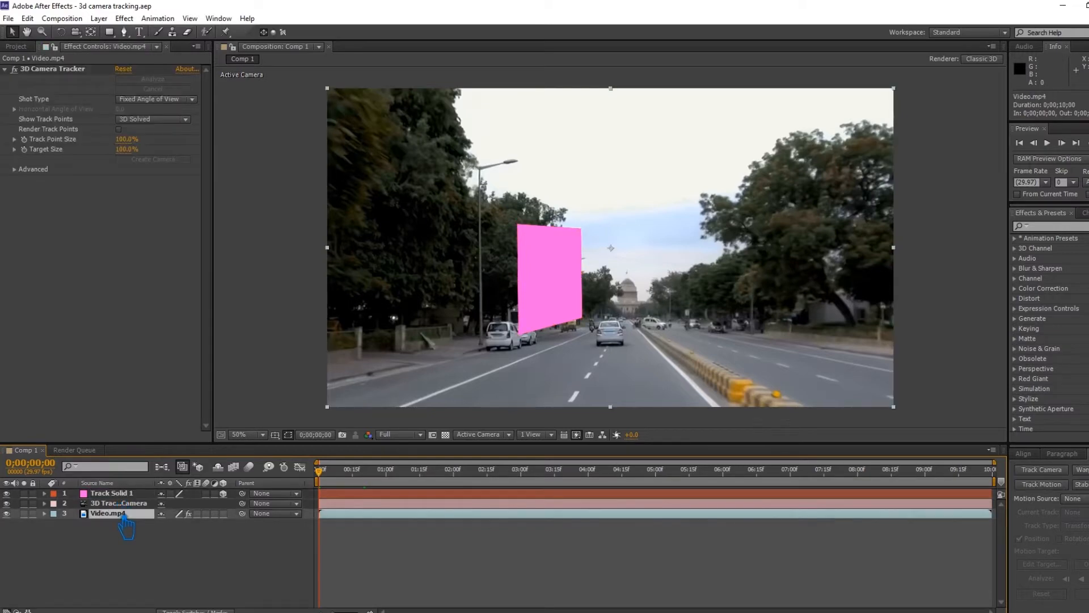
{"action": "left_click", "coordinate": [54, 69]}
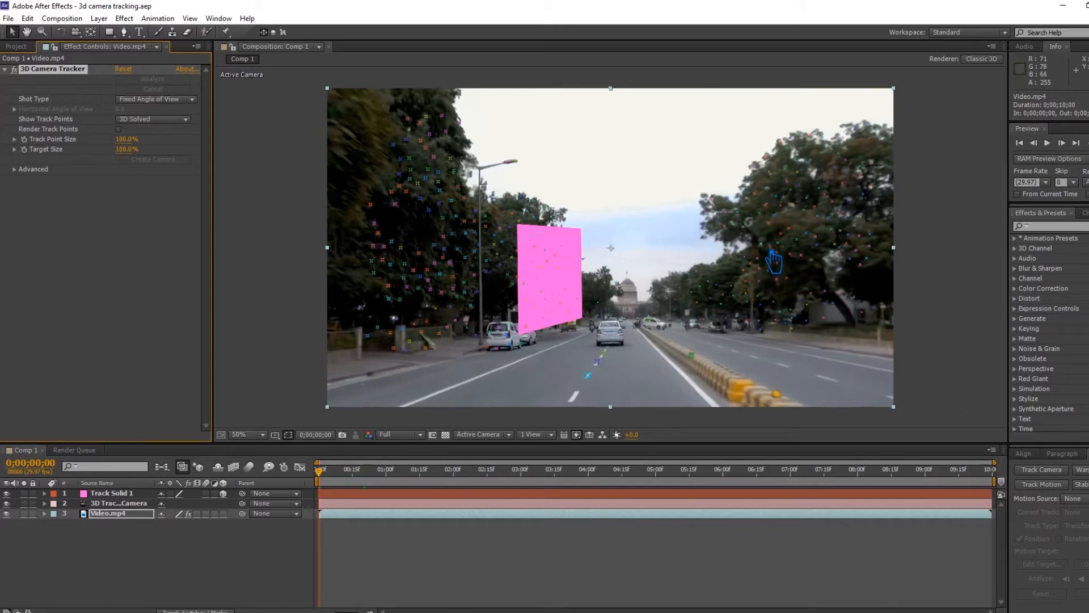
Step: Try creating a track solid at two spots by the lower right-hand trees, undoing each one
{"action": "right_click", "coordinate": [728, 299]}
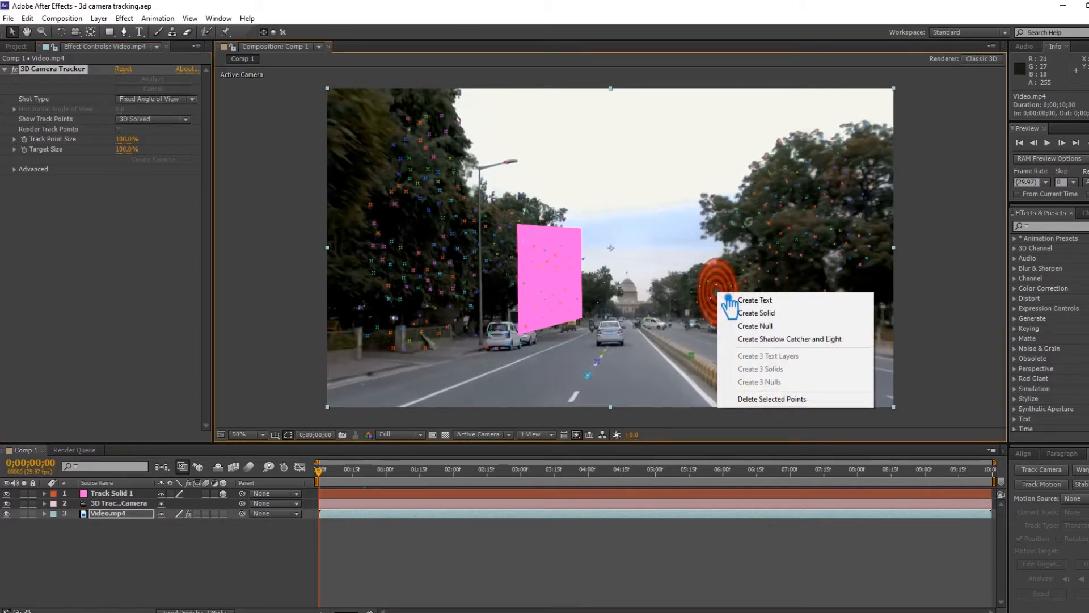
{"action": "left_click", "coordinate": [701, 296]}
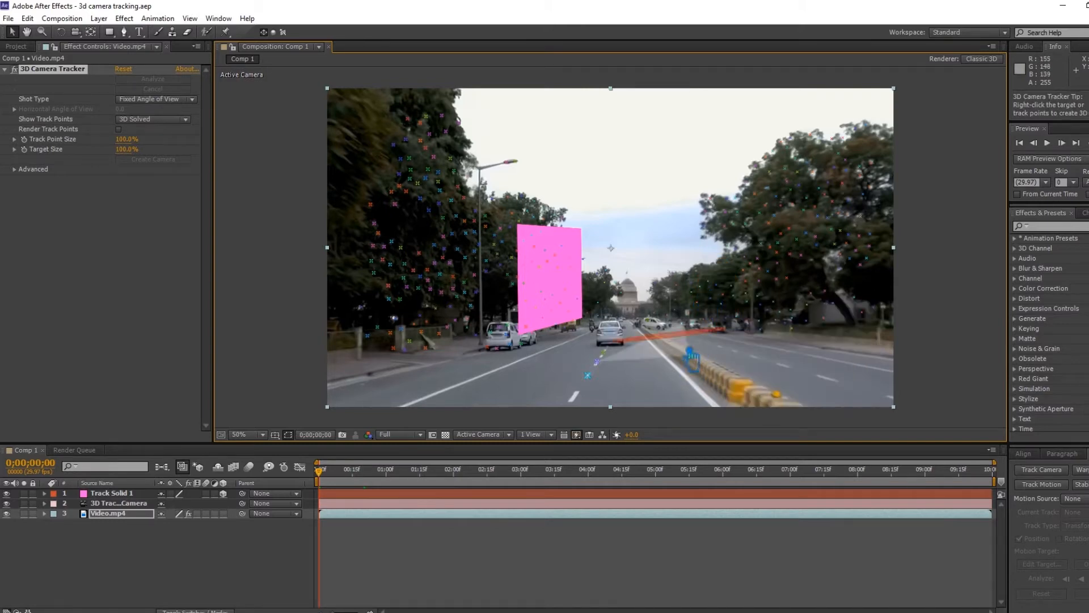
{"action": "right_click", "coordinate": [704, 301]}
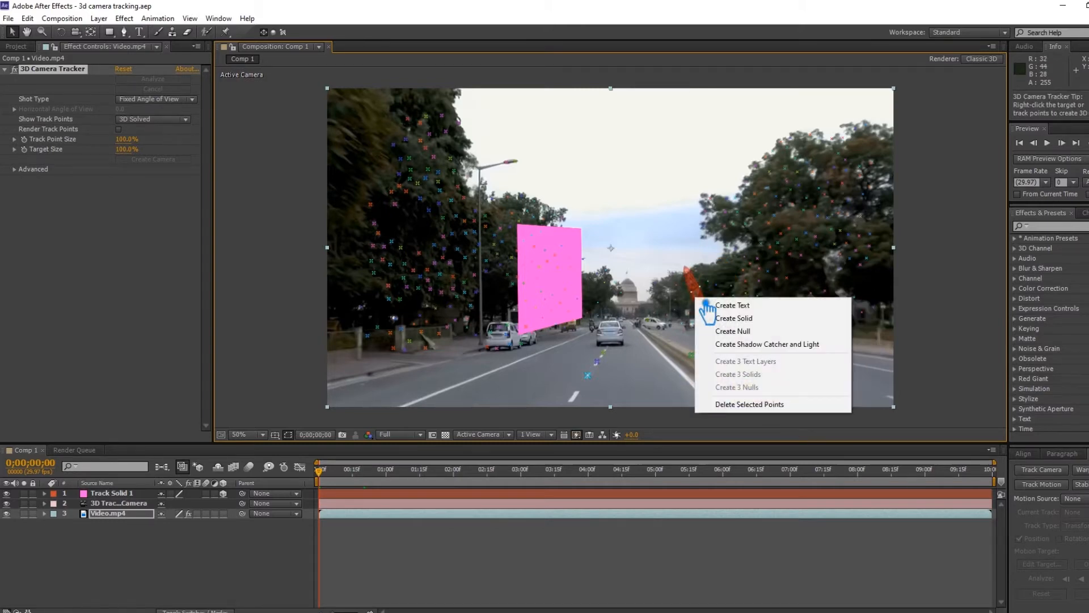
{"action": "left_click", "coordinate": [737, 317]}
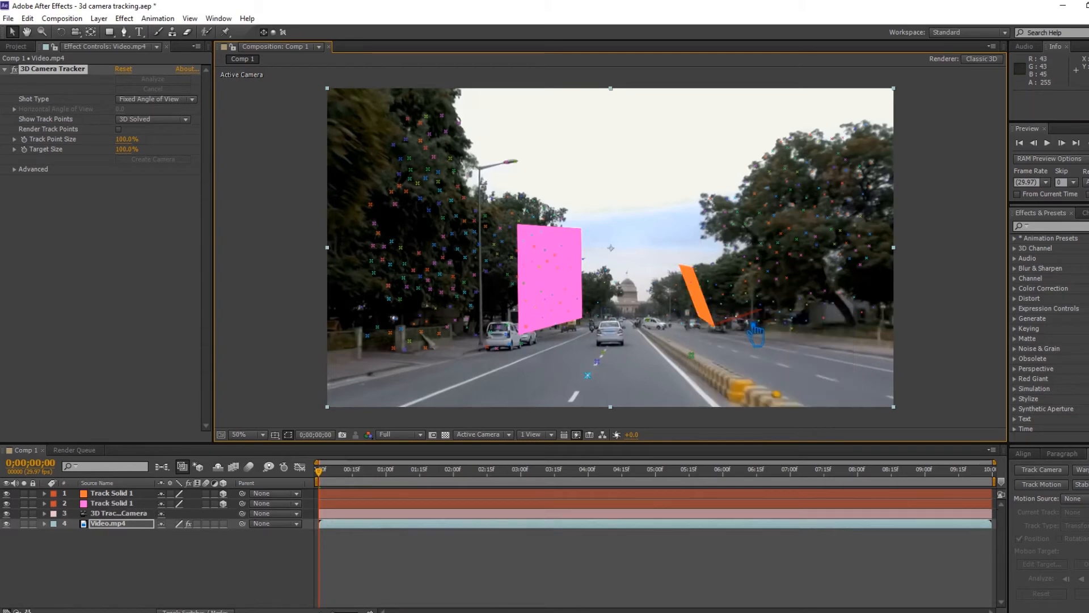
{"action": "key", "text": "ctrl+z"}
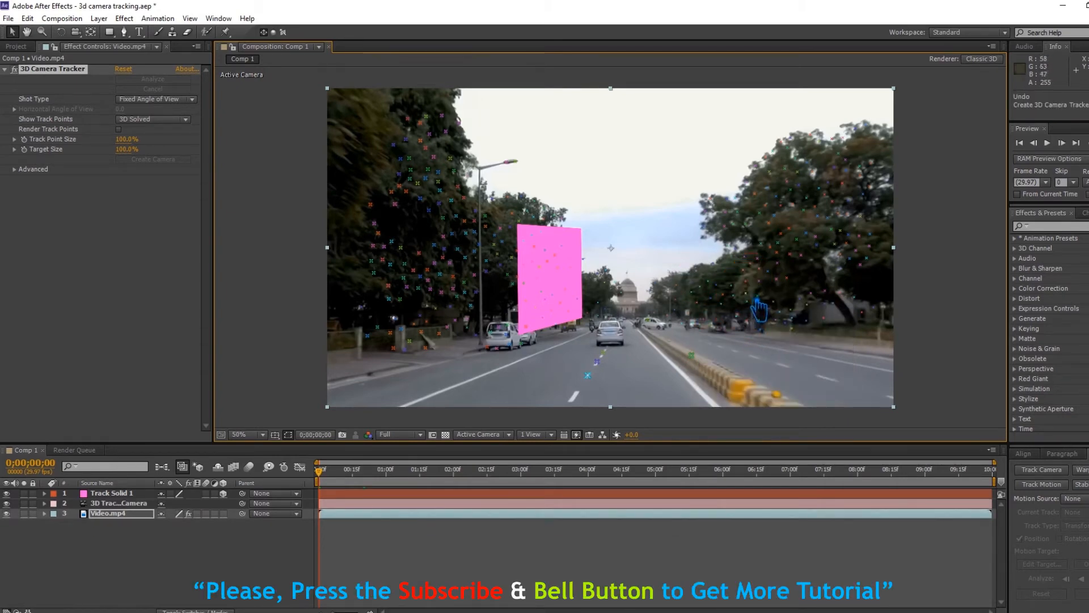
{"action": "right_click", "coordinate": [753, 297]}
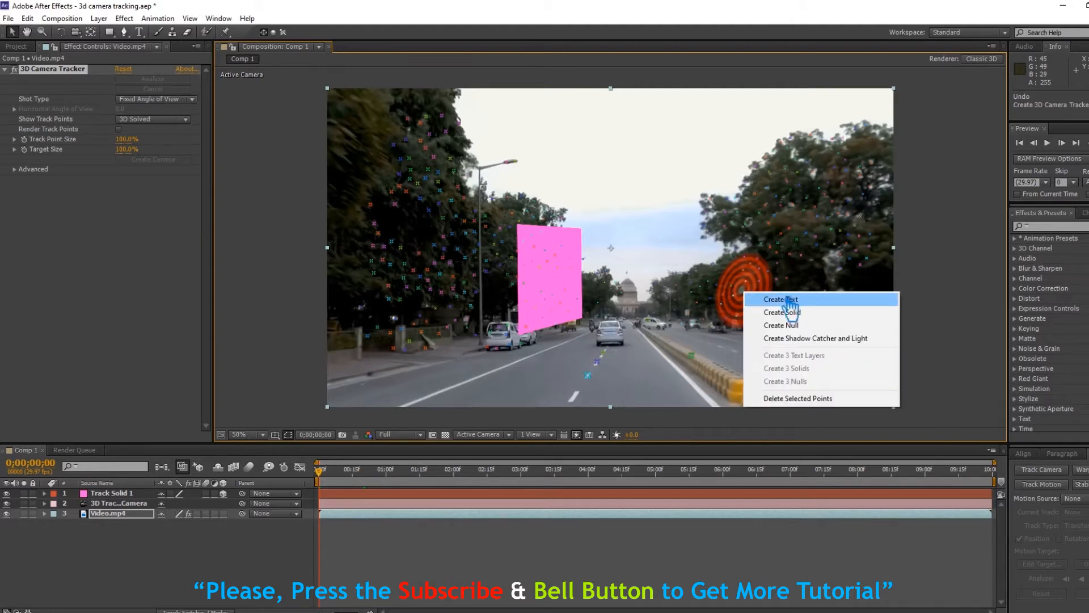
{"action": "left_click", "coordinate": [804, 314]}
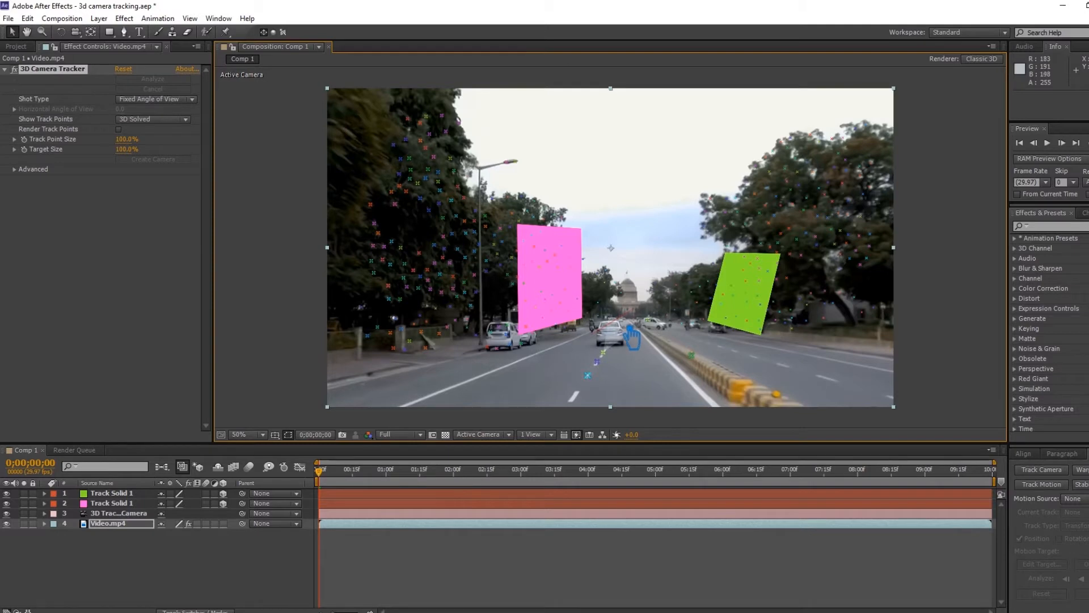
{"action": "key", "text": "ctrl+z"}
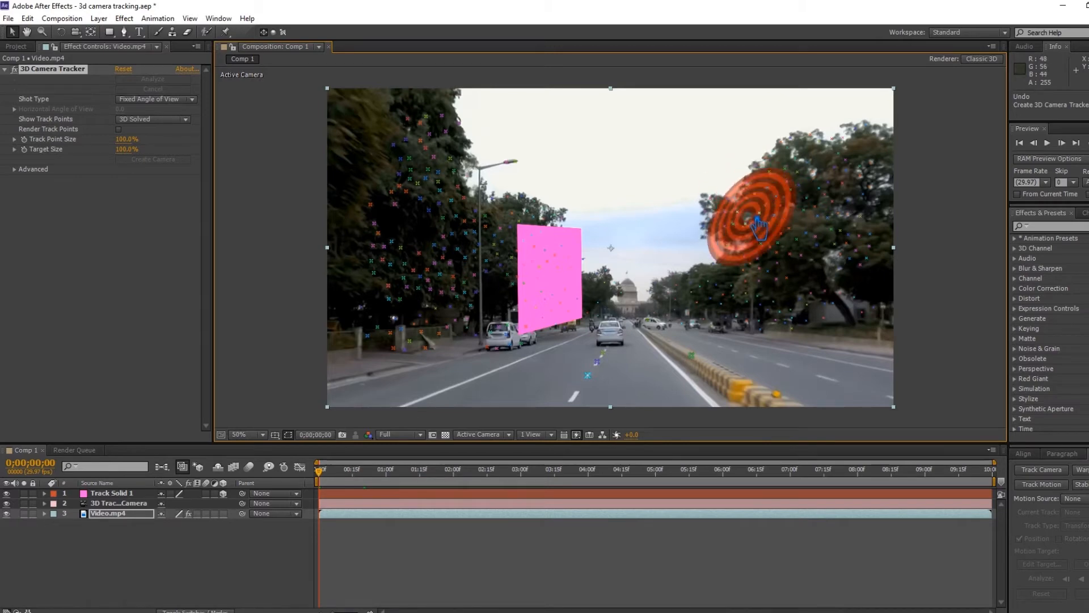
Step: Create a track solid from the track points high on the right-hand trees at the first frame
{"action": "right_click", "coordinate": [757, 216]}
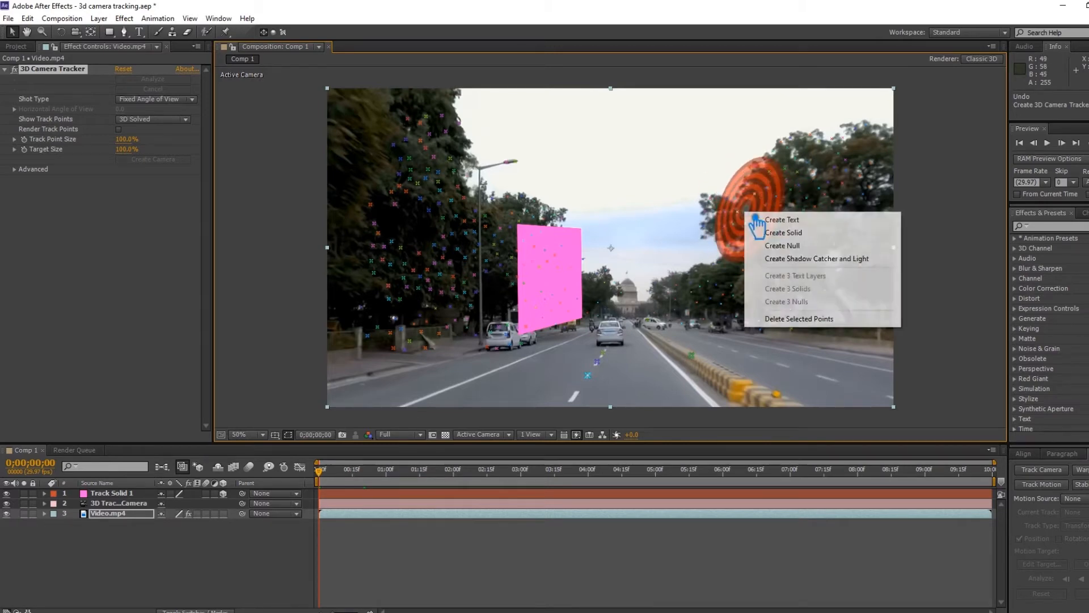
{"action": "left_click", "coordinate": [808, 233]}
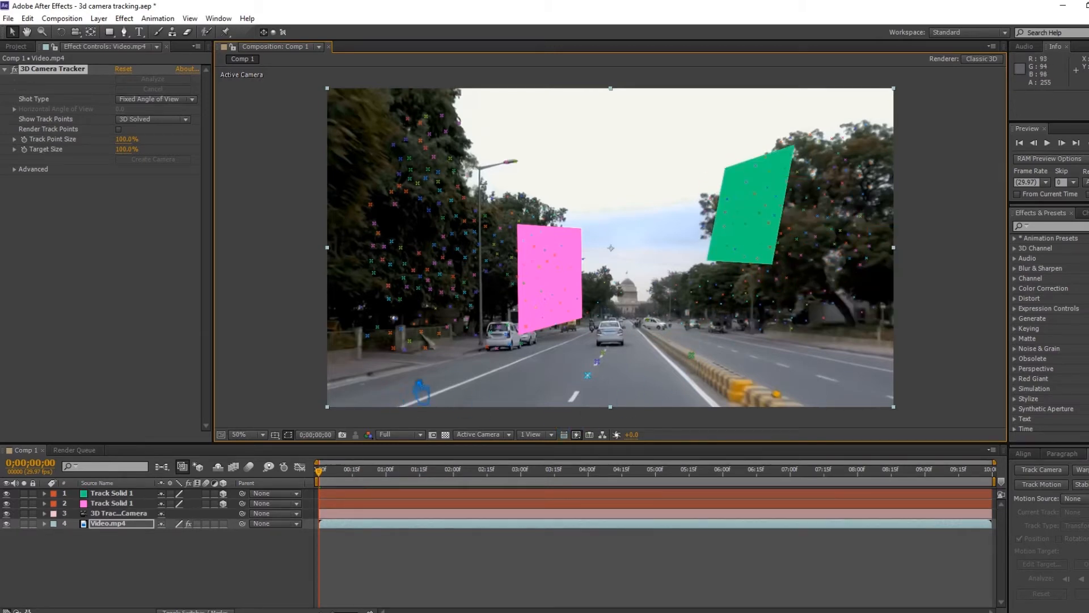
Step: Move the playhead to 0;00;04;27 and reselect the 3D Camera Tracker effect on the Video.mp4 layer
{"action": "left_click_drag", "start_coordinate": [340, 481], "coordinate": [630, 479]}
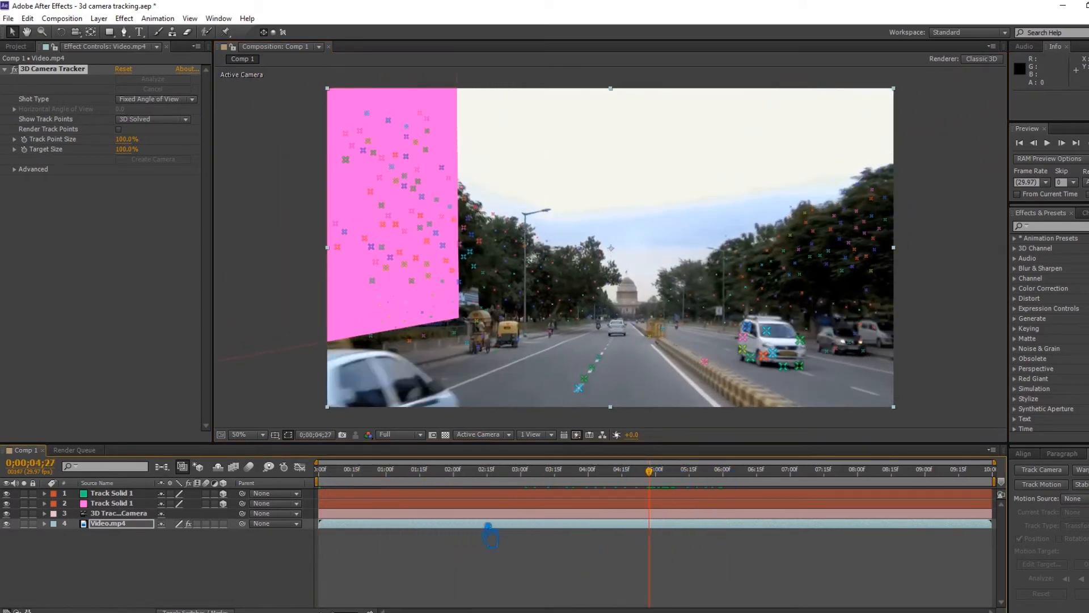
{"action": "left_click", "coordinate": [413, 573]}
{"action": "left_click", "coordinate": [119, 513]}
{"action": "left_click", "coordinate": [108, 523]}
{"action": "left_click", "coordinate": [56, 69]}
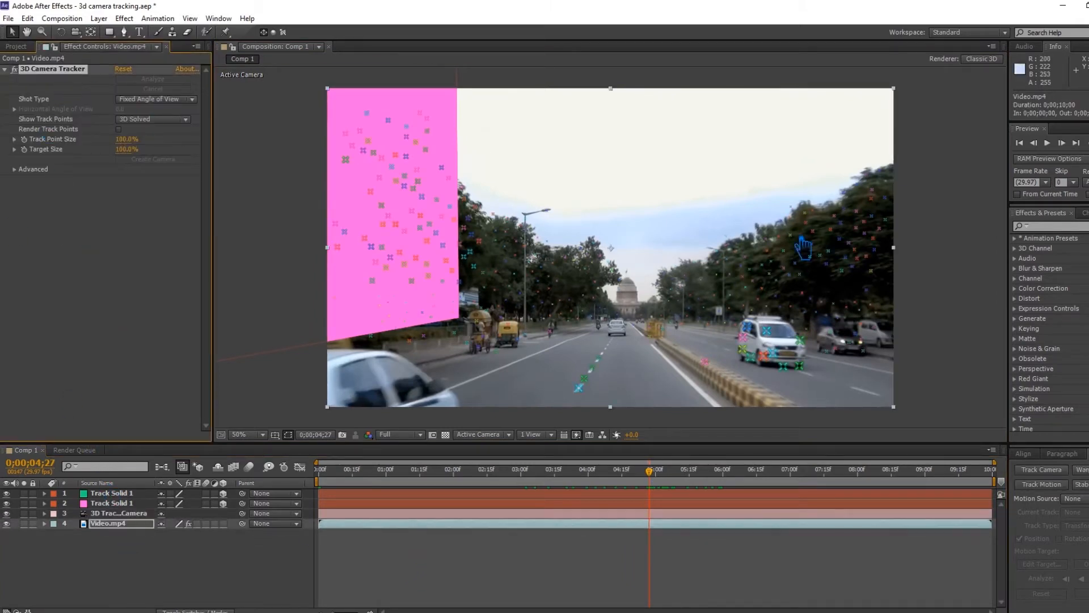
Step: Try creating a track solid above the white van at 0;00;04;27, and undo it
{"action": "right_click", "coordinate": [763, 293]}
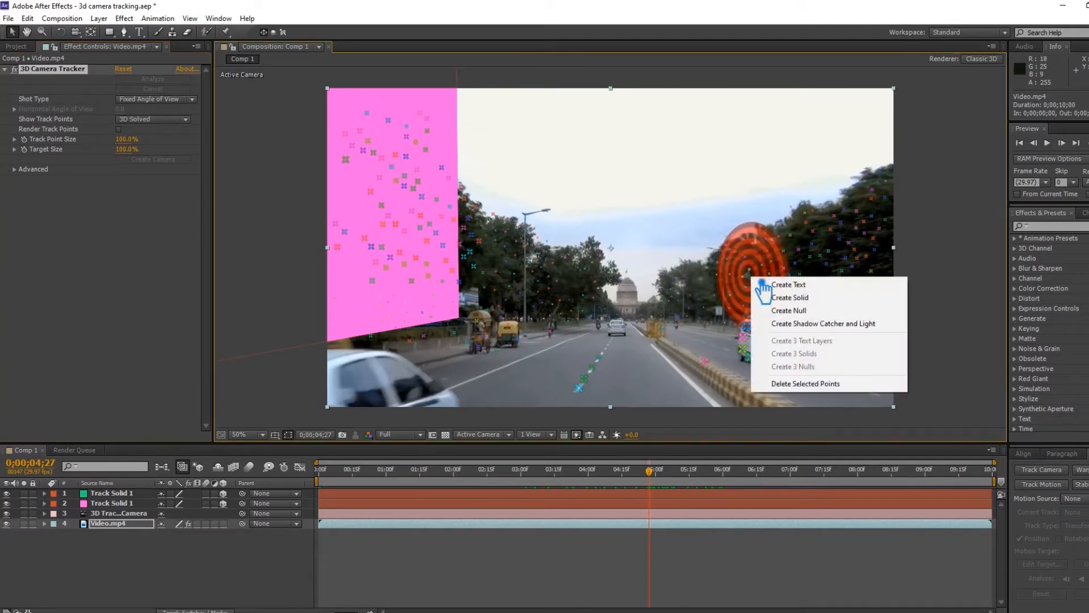
{"action": "left_click", "coordinate": [806, 294]}
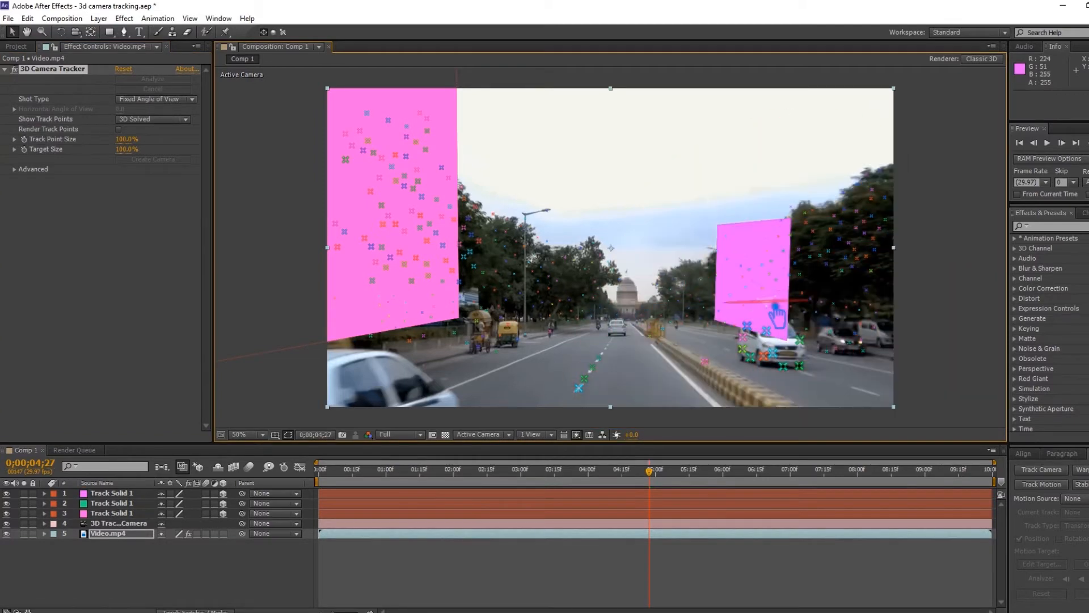
{"action": "key", "text": "ctrl+z"}
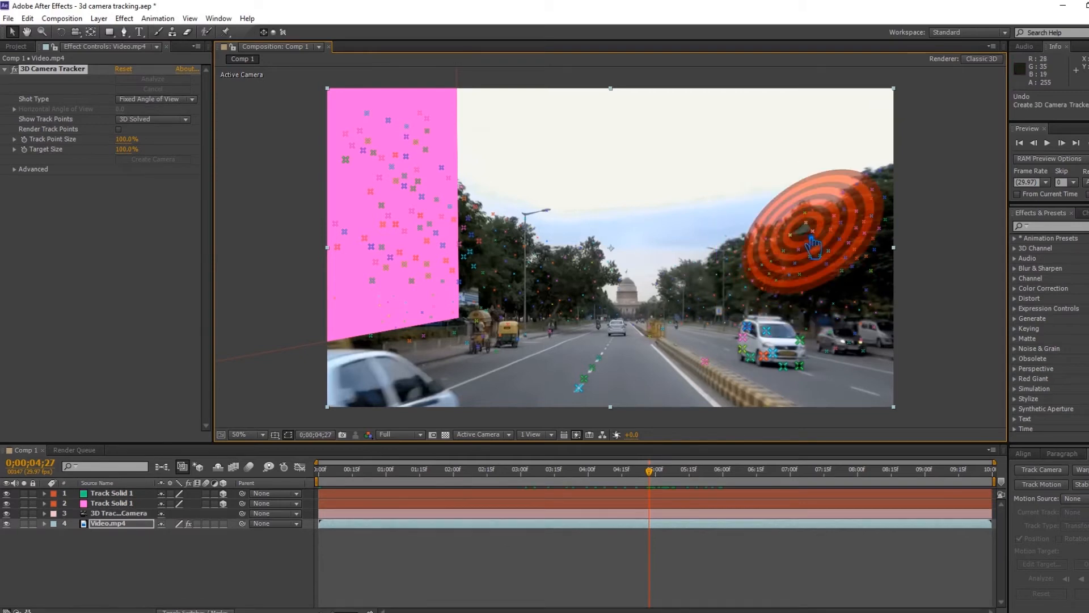
Step: Create a track solid from the right-hand tree points above the white van at 0;00;04;27
{"action": "right_click", "coordinate": [786, 244]}
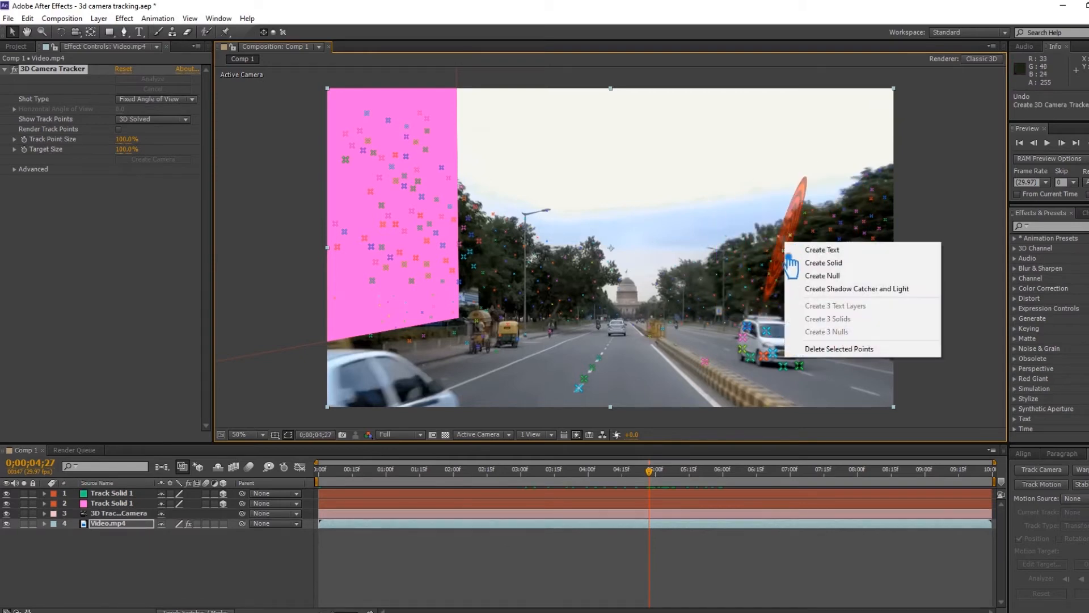
{"action": "left_click", "coordinate": [847, 264]}
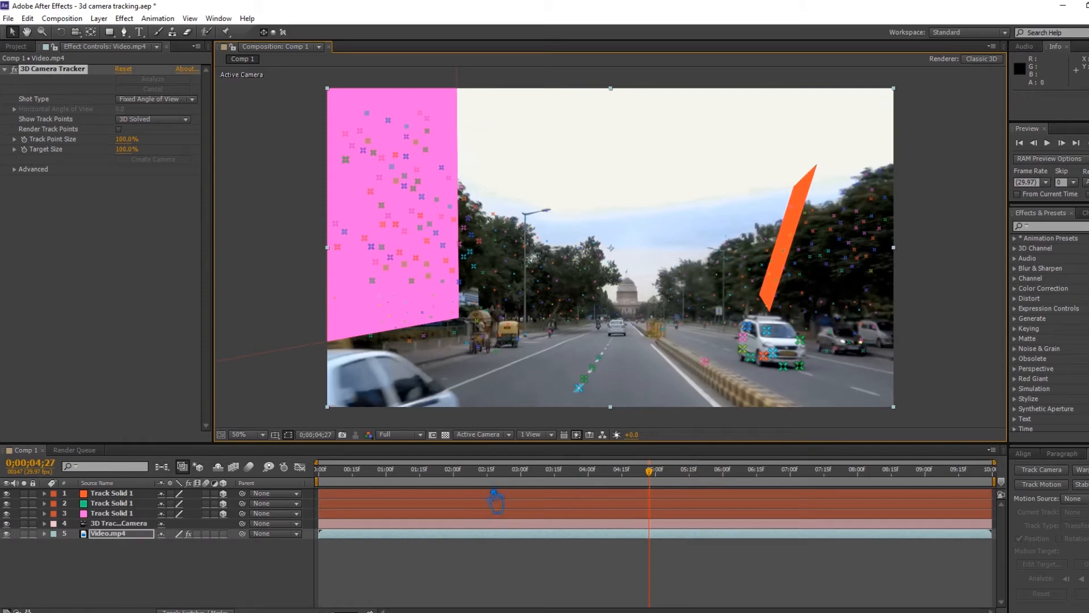
Step: Return the playhead to 0;00;00;00 and save an incremented copy of the project as 3d camera tracking-2.aep
{"action": "left_click_drag", "start_coordinate": [658, 480], "coordinate": [295, 504]}
{"action": "key", "text": "ctrl+alt+shift+s"}
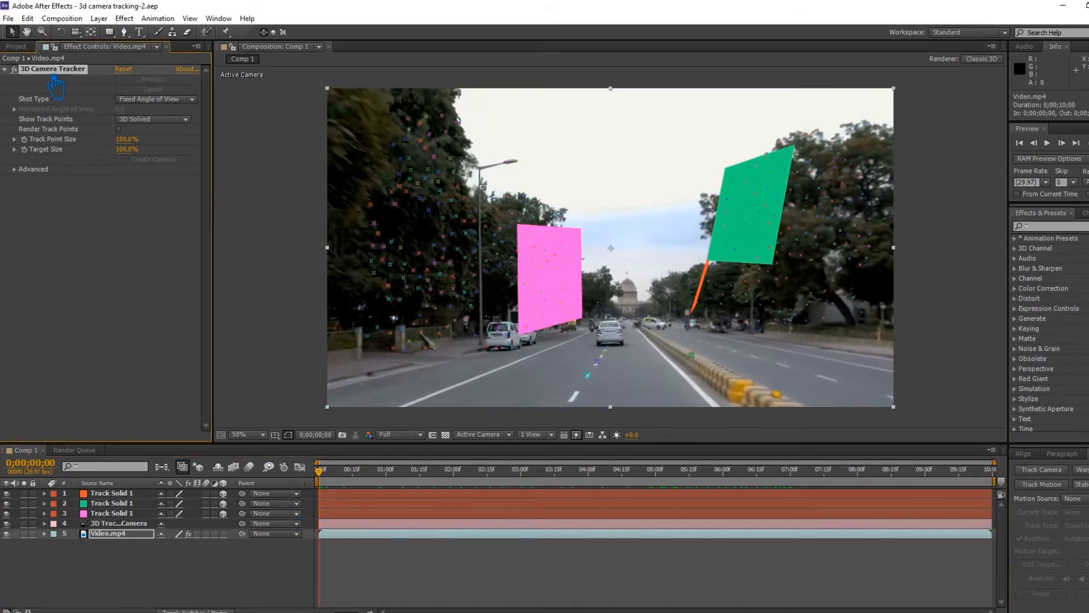
Step: Pre-compose the pink track solid as Track Solid 1 Comp 1, leaving all attributes in Comp 1
{"action": "left_click", "coordinate": [113, 513]}
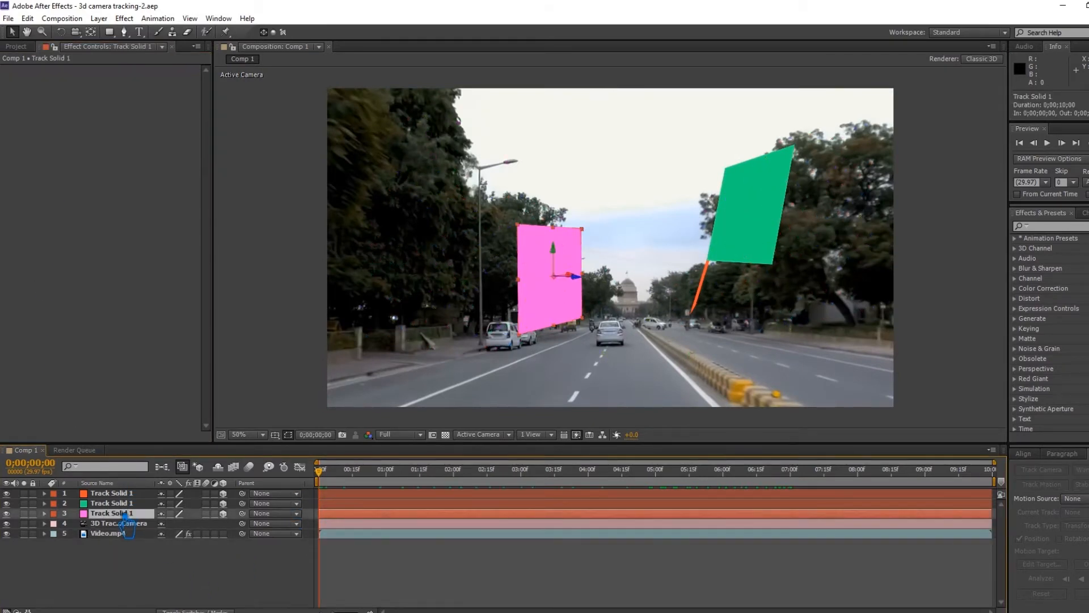
{"action": "right_click", "coordinate": [123, 514]}
{"action": "left_click", "coordinate": [211, 416]}
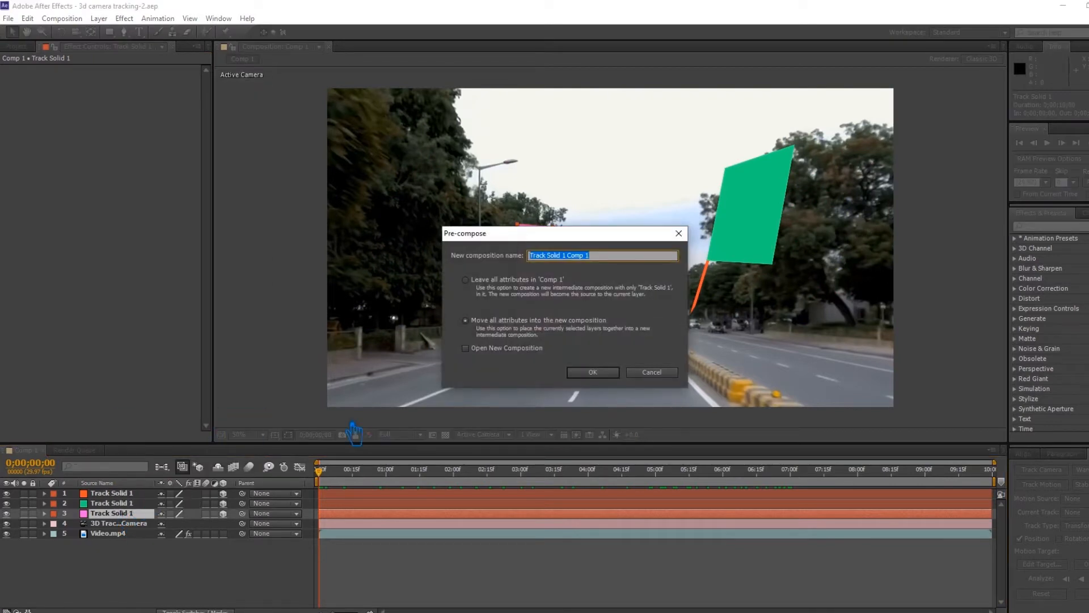
{"action": "left_click", "coordinate": [471, 280]}
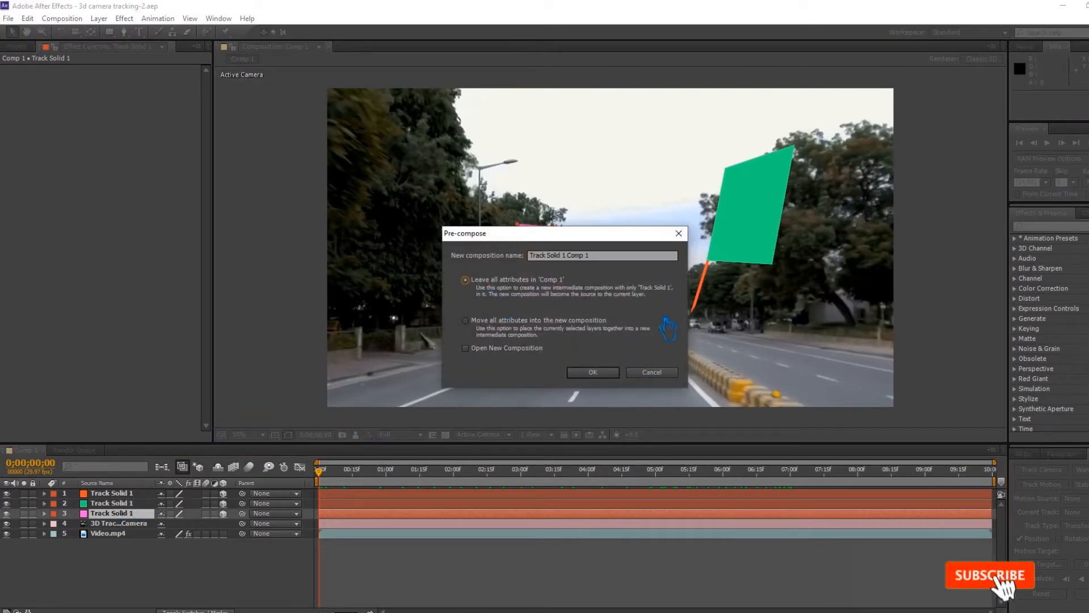
{"action": "left_click", "coordinate": [593, 372]}
Step: Open the Track Solid 1 Comp 1 pre-composition and delete the pink solid inside it
{"action": "double_click", "coordinate": [131, 514]}
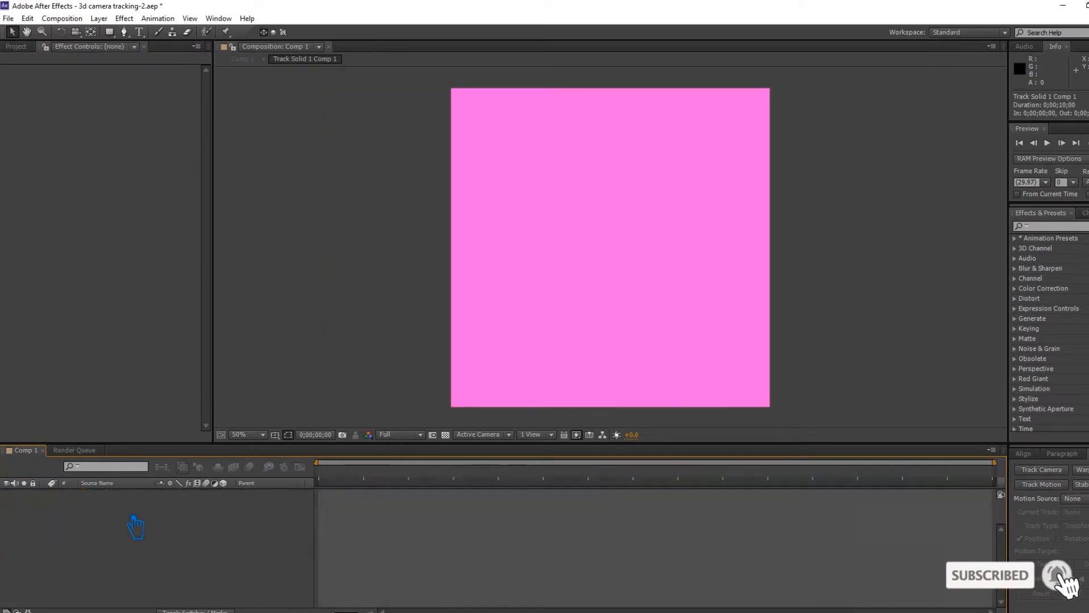
{"action": "left_click", "coordinate": [121, 496]}
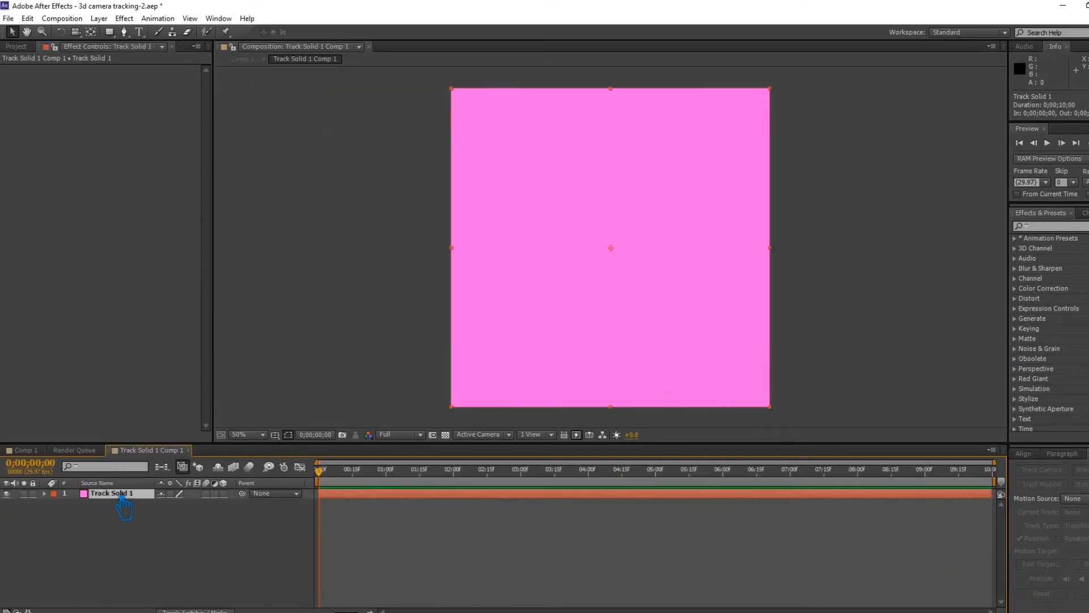
{"action": "key", "text": "Delete"}
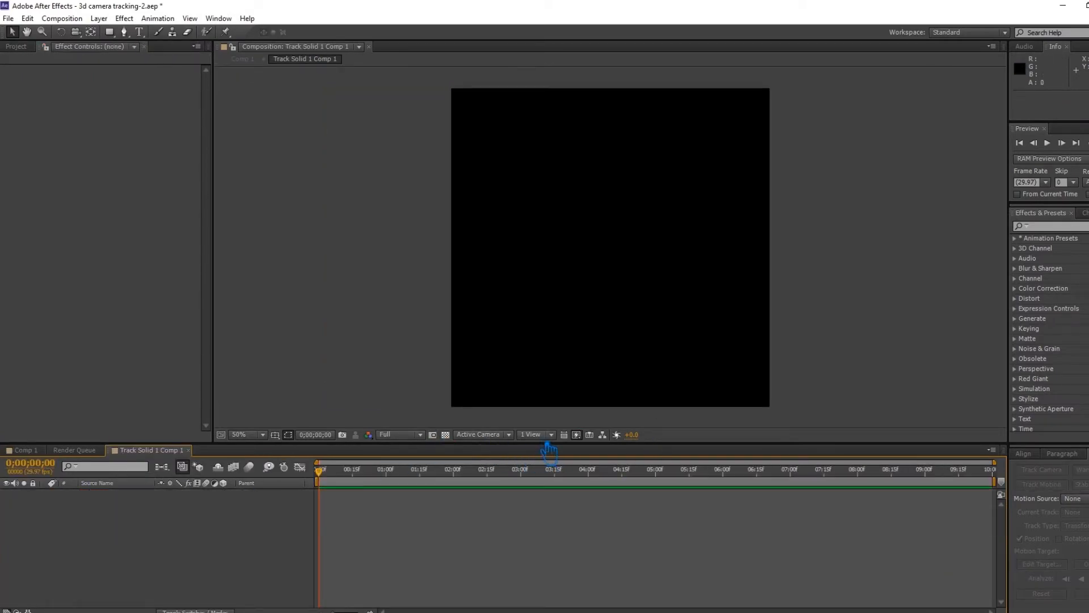
Step: Set the Track Solid 1 Comp 1 composition size to 1280 px wide by 720 px high
{"action": "left_click", "coordinate": [62, 18]}
{"action": "left_click", "coordinate": [91, 45]}
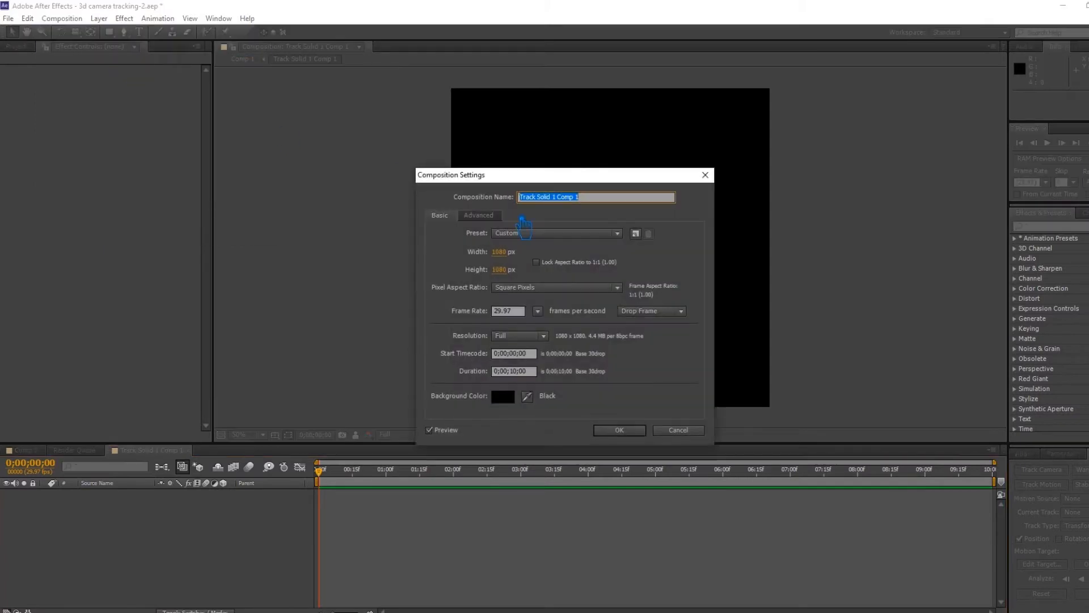
{"action": "left_click", "coordinate": [515, 253]}
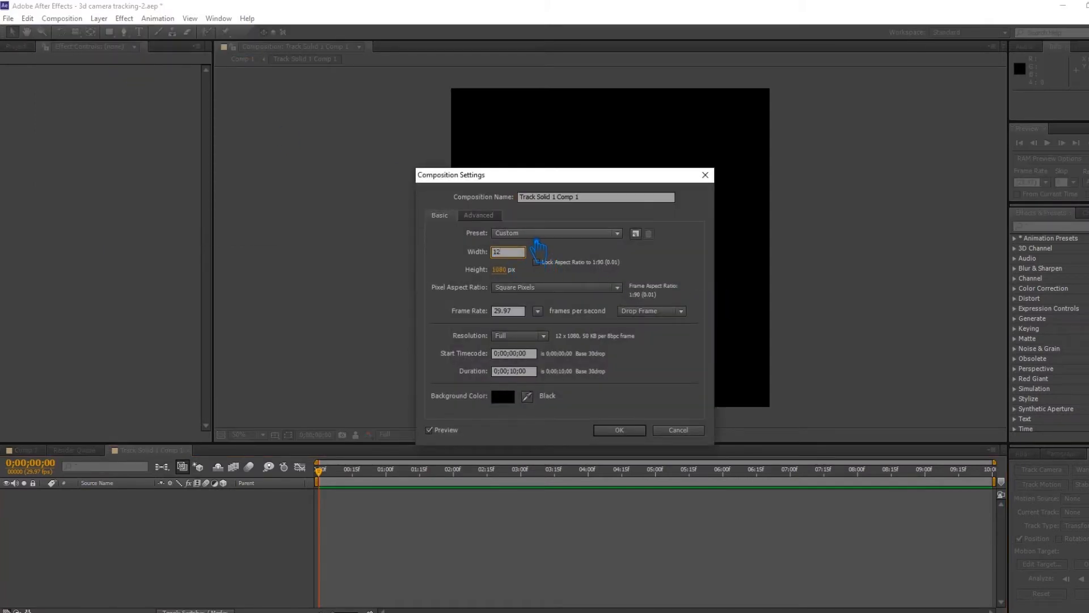
{"action": "type", "text": "280"}
{"action": "left_click", "coordinate": [509, 271]}
{"action": "type", "text": "720"}
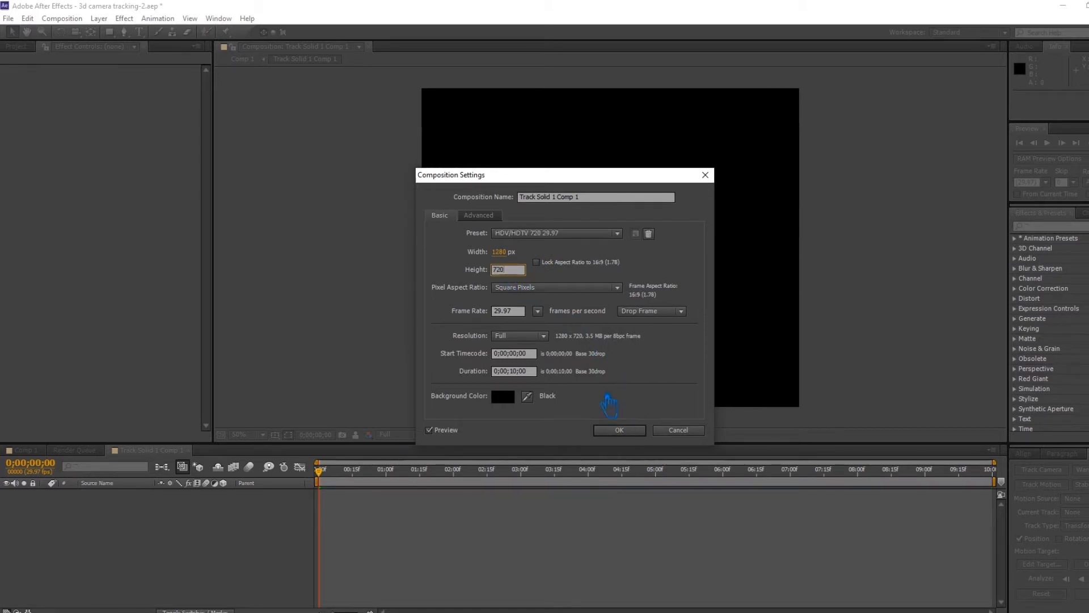
{"action": "left_click", "coordinate": [624, 431]}
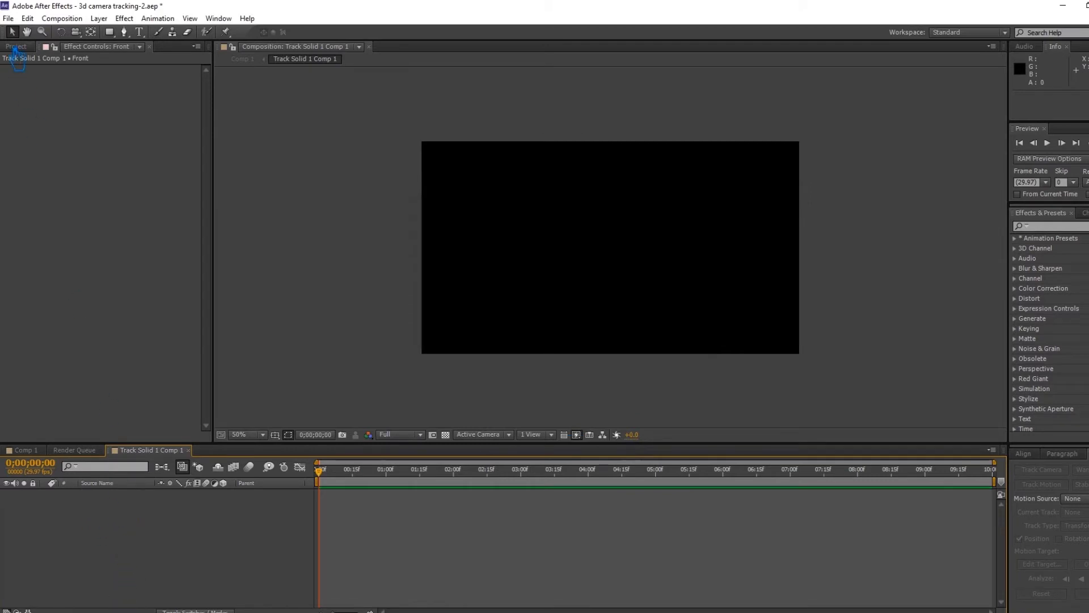
Step: Add Video.mp4 to Track Solid 1 Comp 1, scale it to 65%, and save the project
{"action": "left_click", "coordinate": [16, 47]}
{"action": "left_click", "coordinate": [54, 185]}
{"action": "left_click", "coordinate": [42, 151]}
{"action": "left_click_drag", "start_coordinate": [49, 165], "coordinate": [51, 163]}
{"action": "key", "text": "s"}
{"action": "mouse_move", "coordinate": [195, 504]}
{"action": "left_mouse_down"}
{"action": "mouse_move", "coordinate": [174, 525]}
{"action": "mouse_move", "coordinate": [184, 521]}
{"action": "left_mouse_up"}
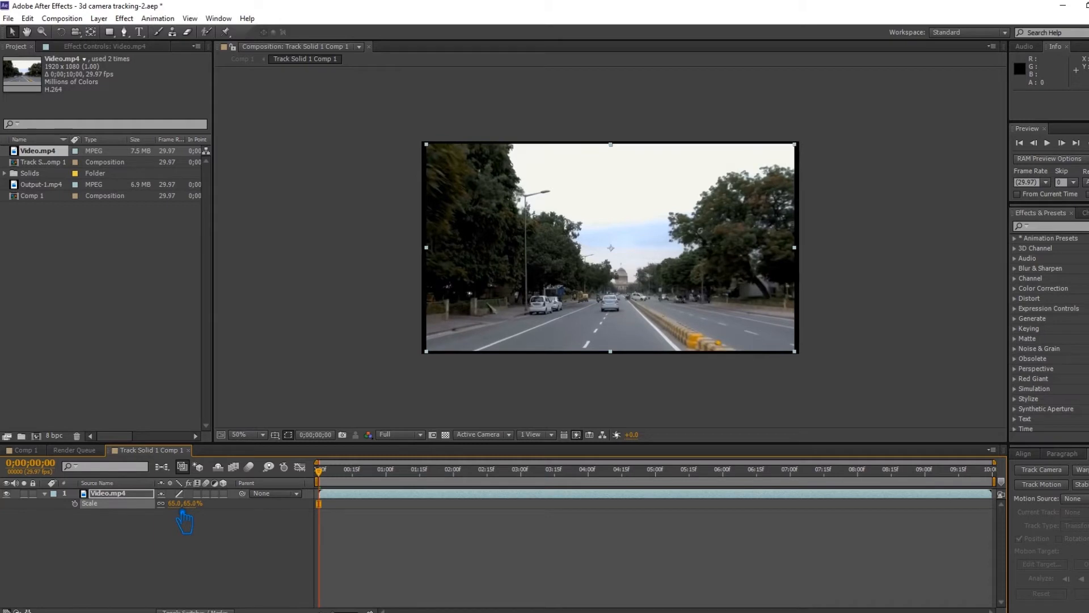
{"action": "left_click", "coordinate": [142, 562]}
{"action": "left_click", "coordinate": [44, 493]}
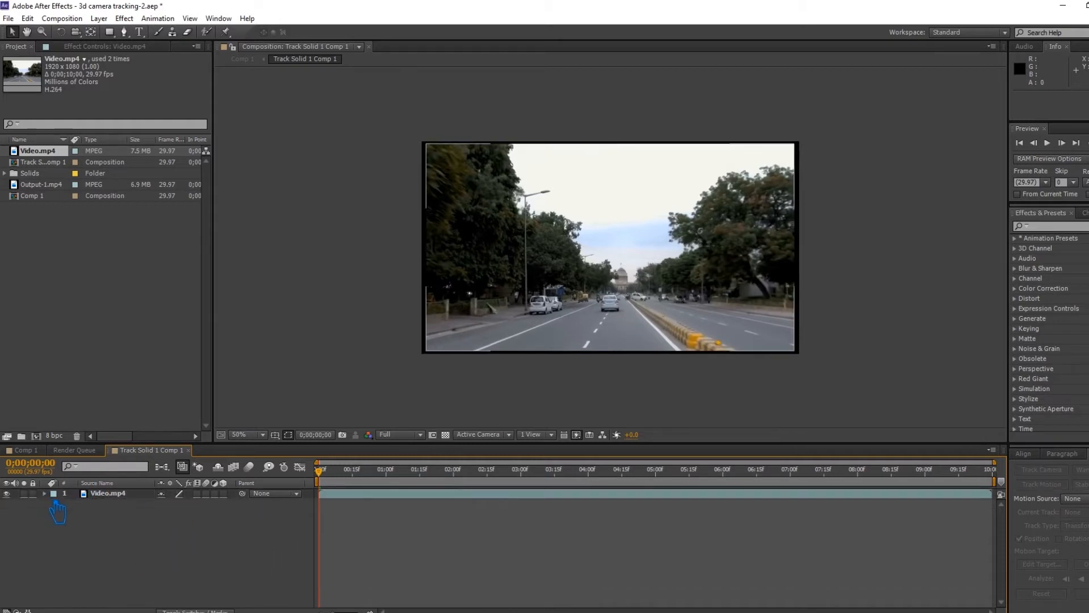
{"action": "key", "text": "ctrl+s"}
Step: Add a text layer reading VIDEO FOOTAGE over the street video
{"action": "left_click", "coordinate": [139, 31]}
{"action": "left_click", "coordinate": [538, 287]}
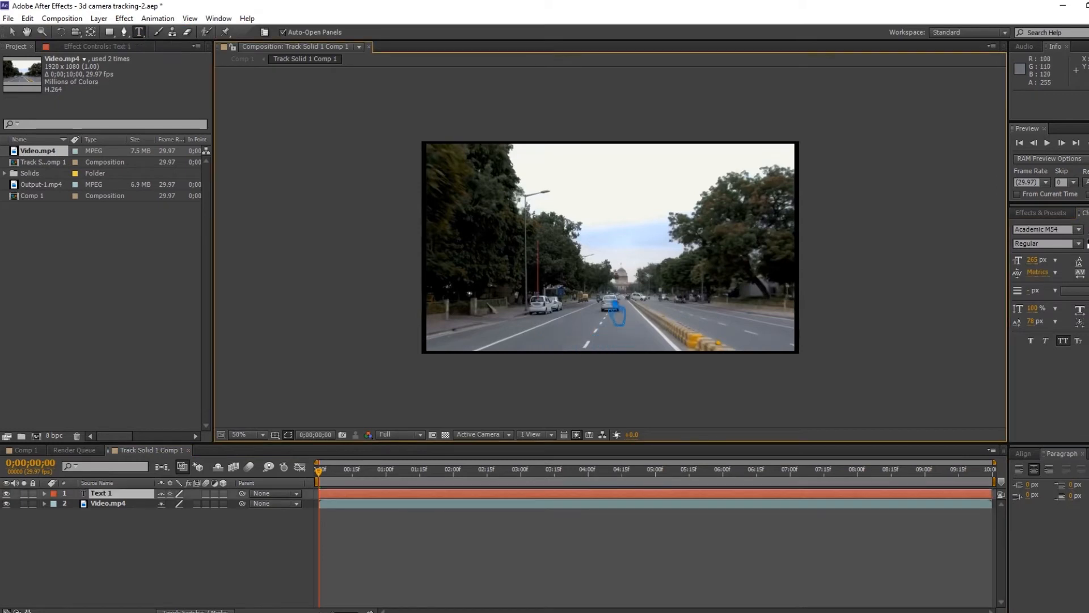
{"action": "type", "text": "VIDEO"}
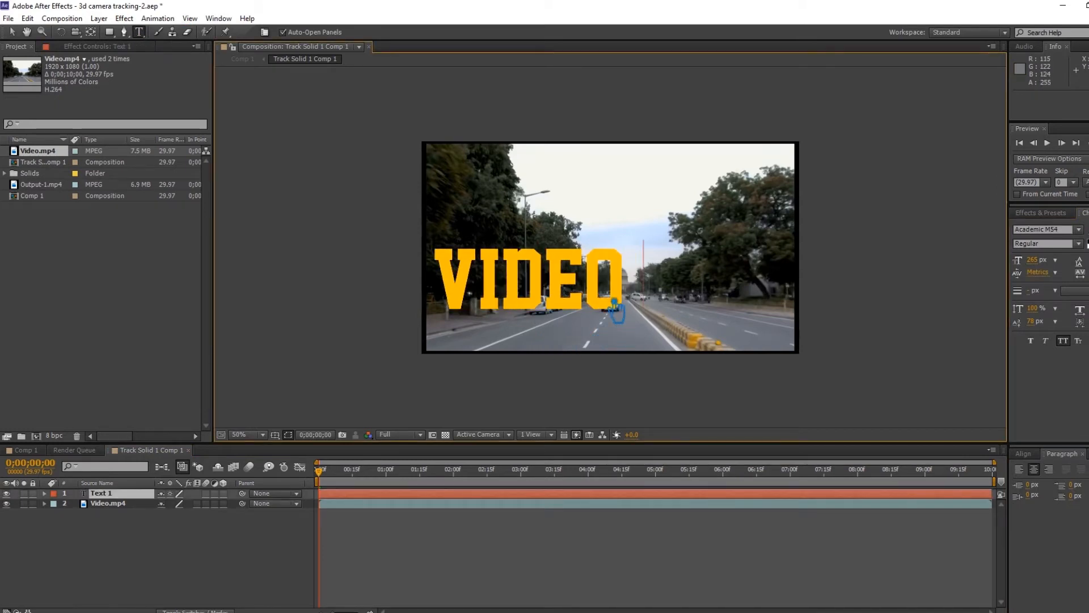
{"action": "type", "text": " FOOTAGE"}
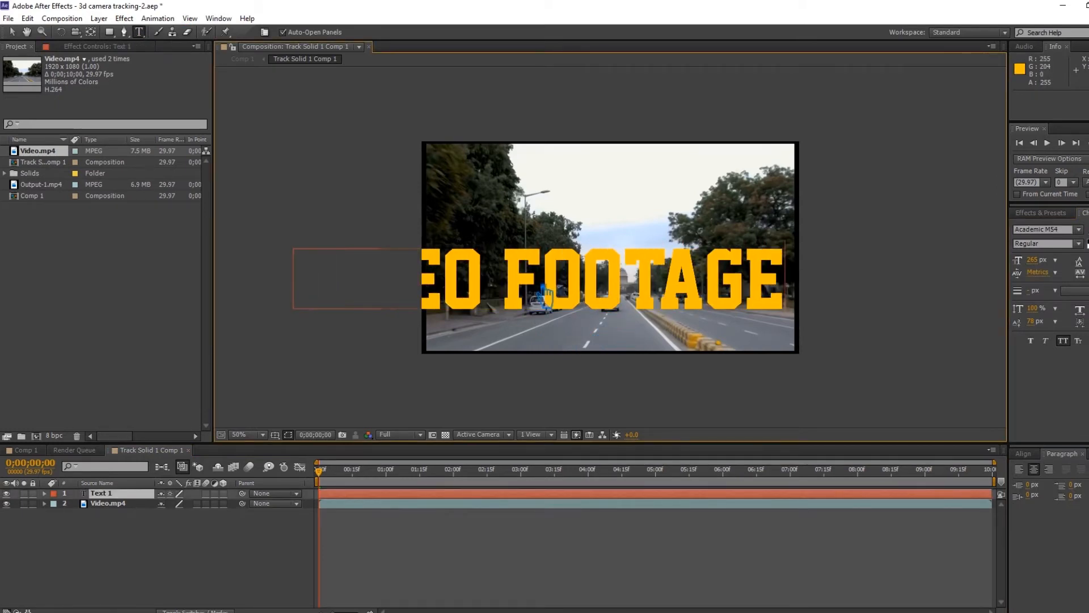
{"action": "left_click", "coordinate": [12, 32]}
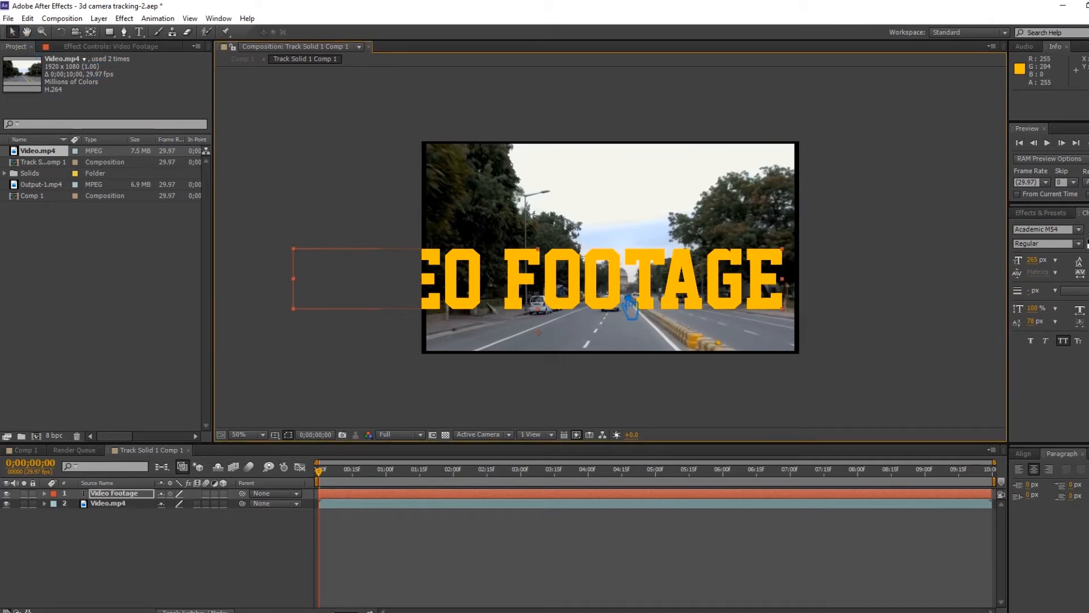
Step: Reduce the VIDEO FOOTAGE text to 82 px and place it horizontally centred near the frame's lower edge
{"action": "left_click", "coordinate": [1026, 454]}
{"action": "left_click", "coordinate": [1041, 481]}
{"action": "left_click", "coordinate": [1088, 481]}
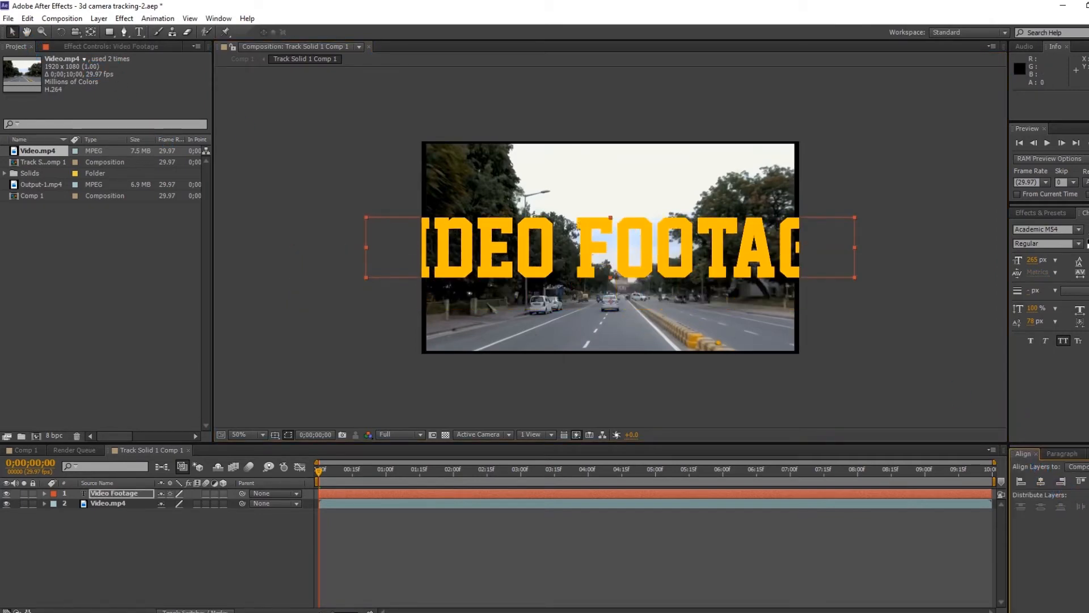
{"action": "left_click_drag", "start_coordinate": [1050, 277], "coordinate": [946, 279]}
{"action": "left_click_drag", "start_coordinate": [671, 271], "coordinate": [685, 334]}
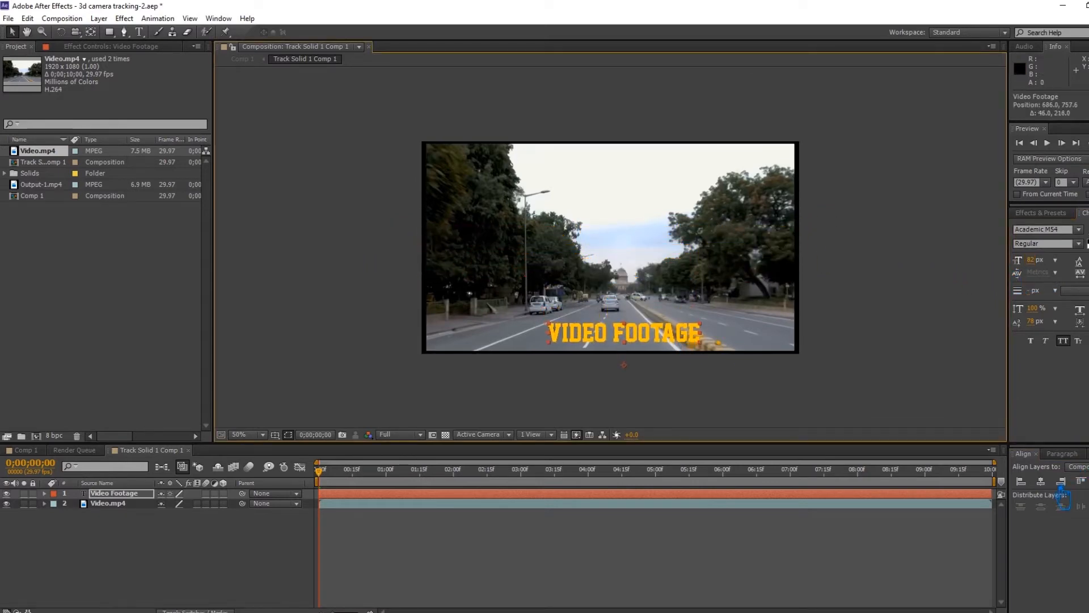
{"action": "left_click", "coordinate": [1040, 481]}
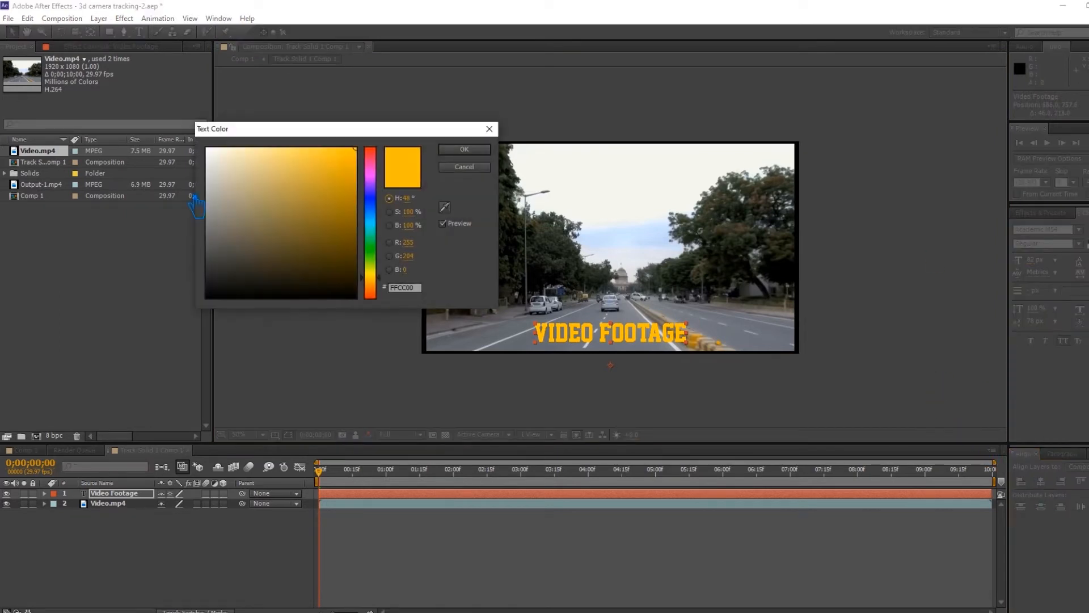
Step: Change the VIDEO FOOTAGE text colour to pale yellow FFEEA8 and save the project
{"action": "mouse_move", "coordinate": [294, 240]}
{"action": "left_mouse_down"}
{"action": "mouse_move", "coordinate": [255, 172]}
{"action": "mouse_move", "coordinate": [267, 152]}
{"action": "left_mouse_up"}
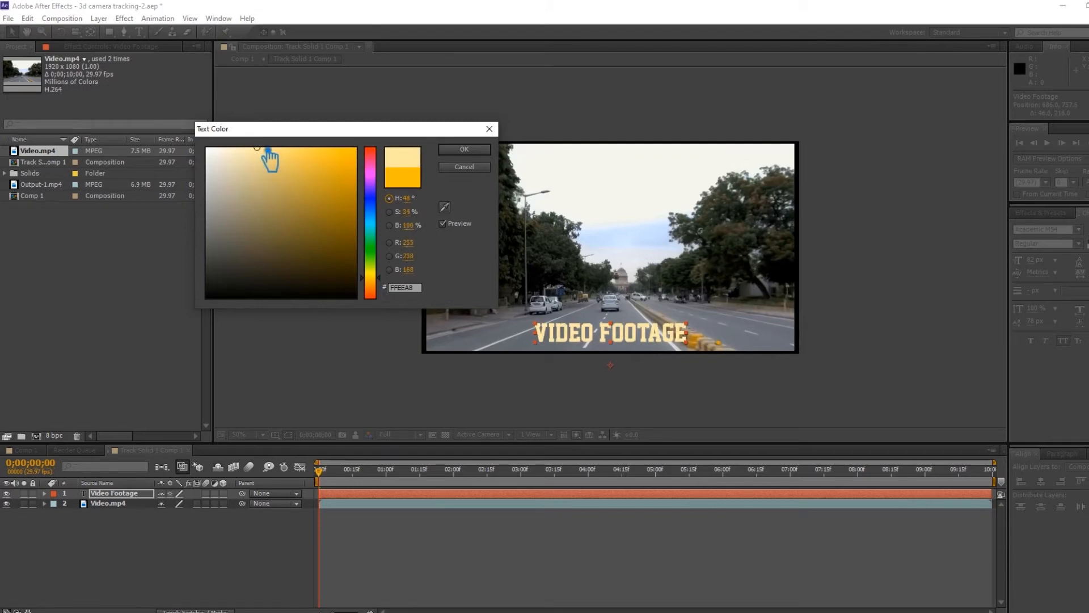
{"action": "left_click", "coordinate": [464, 150]}
{"action": "left_click", "coordinate": [146, 576]}
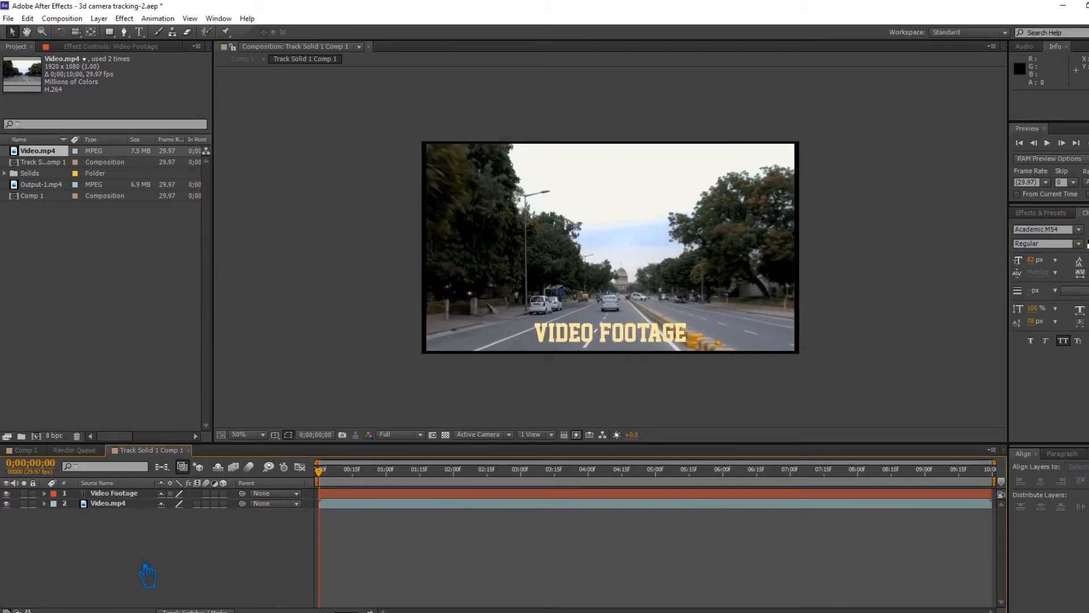
{"action": "key", "text": "ctrl+s"}
Step: Return to Comp 1 and pre-compose the green track solid as Track Solid 1 Comp 2, leaving all attributes in Comp 1
{"action": "left_click", "coordinate": [40, 451]}
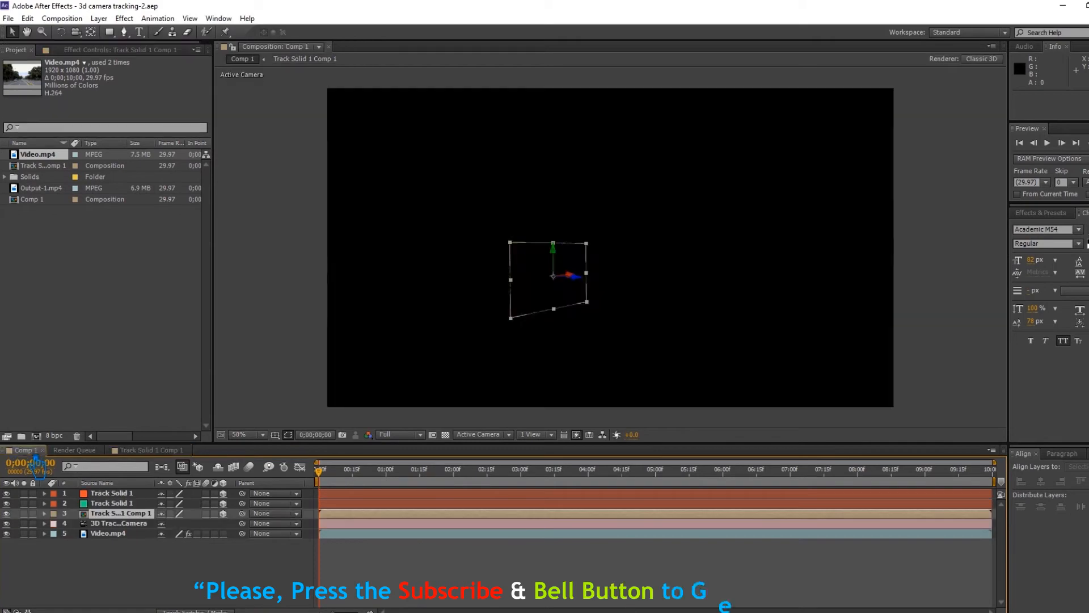
{"action": "left_click", "coordinate": [171, 572]}
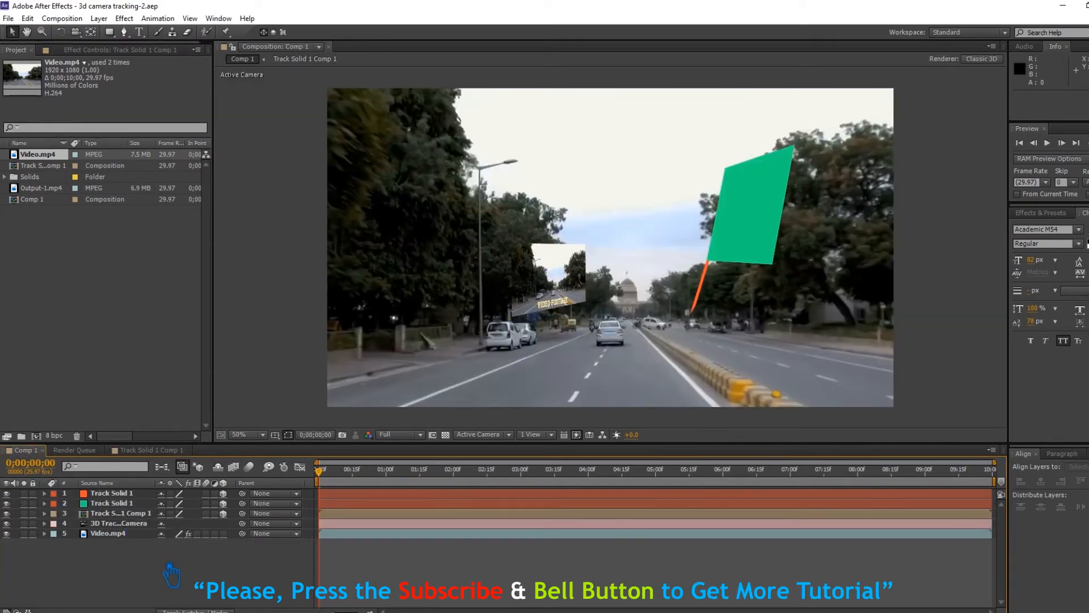
{"action": "left_click", "coordinate": [123, 505]}
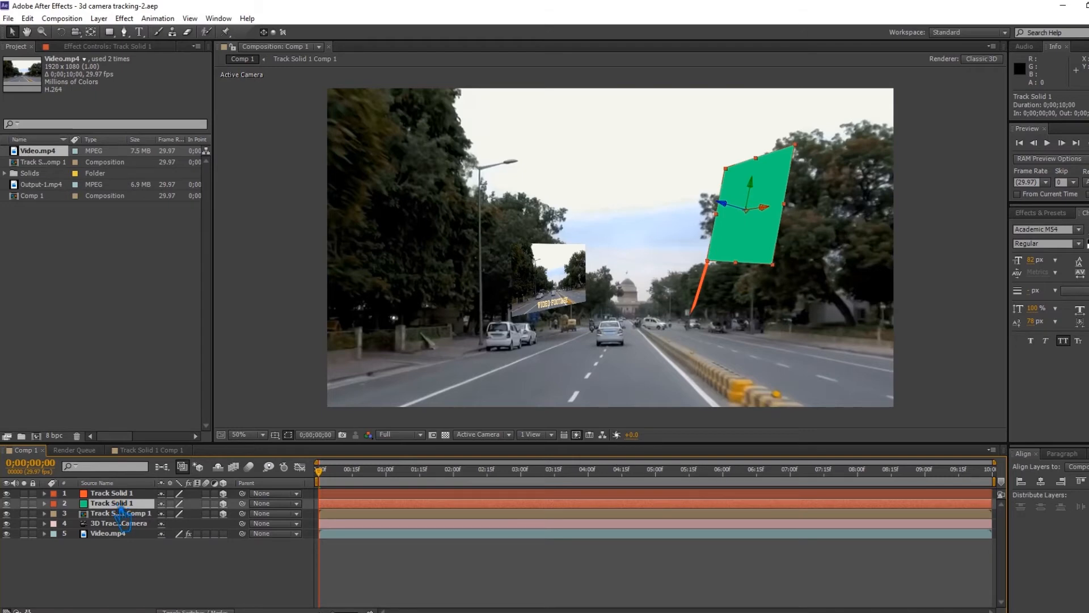
{"action": "double_click", "coordinate": [122, 504]}
{"action": "left_click", "coordinate": [441, 47]}
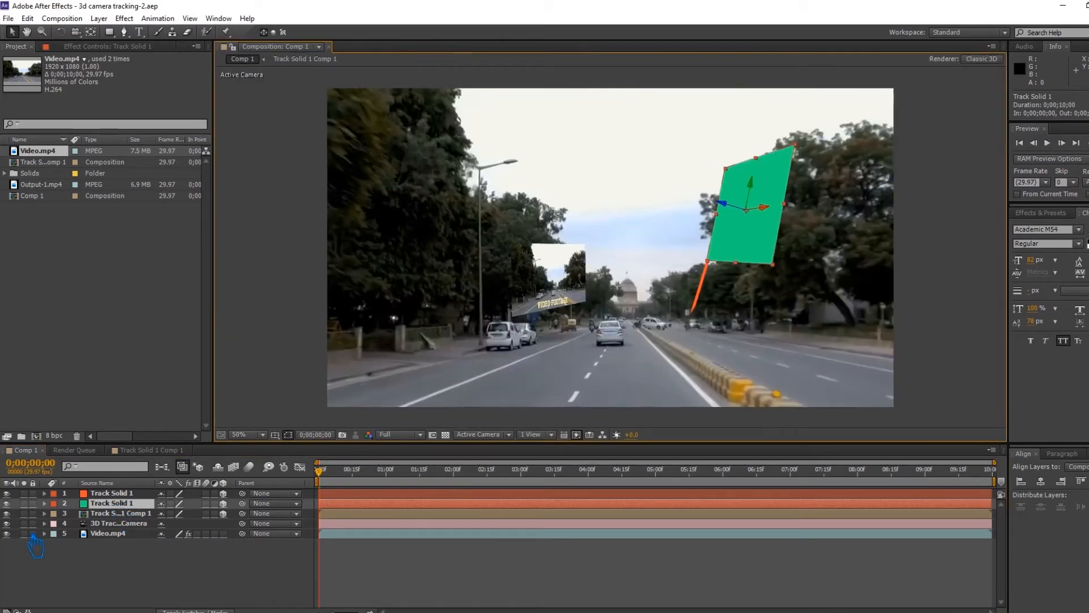
{"action": "right_click", "coordinate": [120, 504]}
{"action": "left_click", "coordinate": [182, 408]}
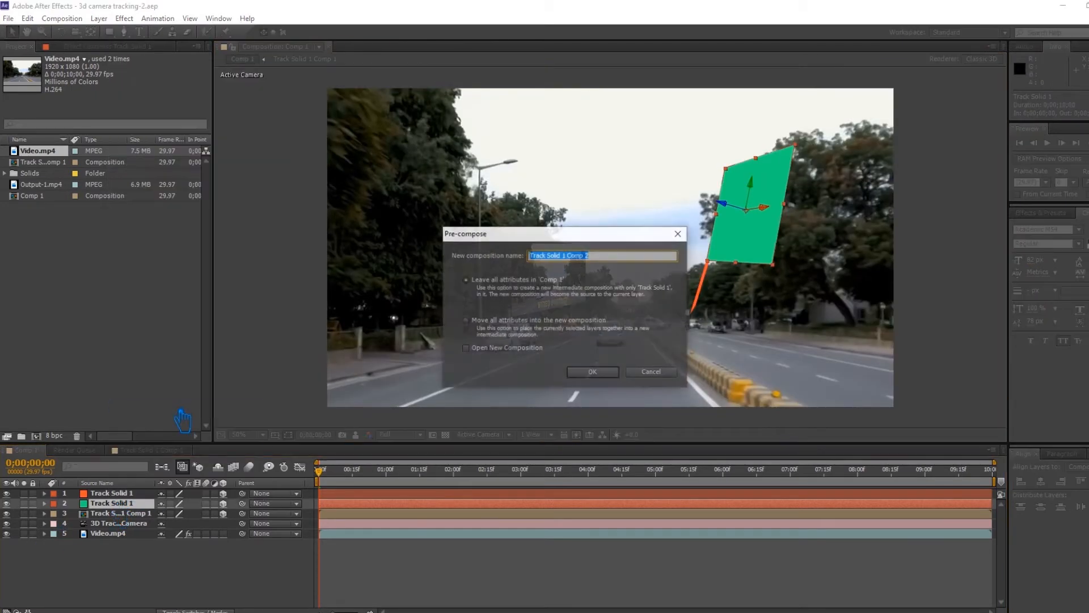
{"action": "left_click", "coordinate": [604, 374]}
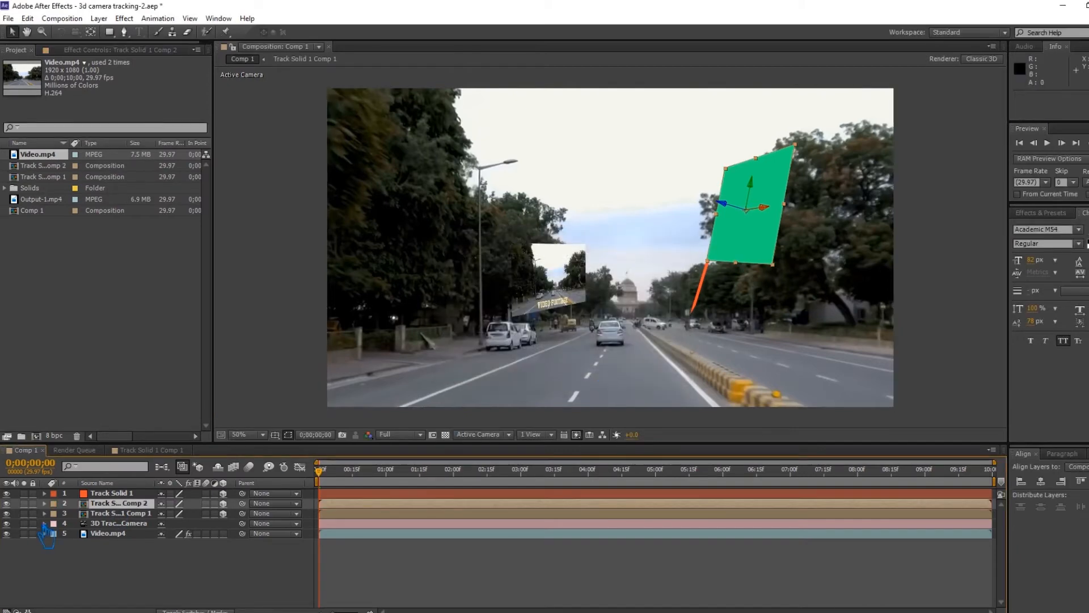
Step: Open Track Solid 1 Comp 2 and set its composition size to 1280 px wide by 720 px high
{"action": "double_click", "coordinate": [126, 505]}
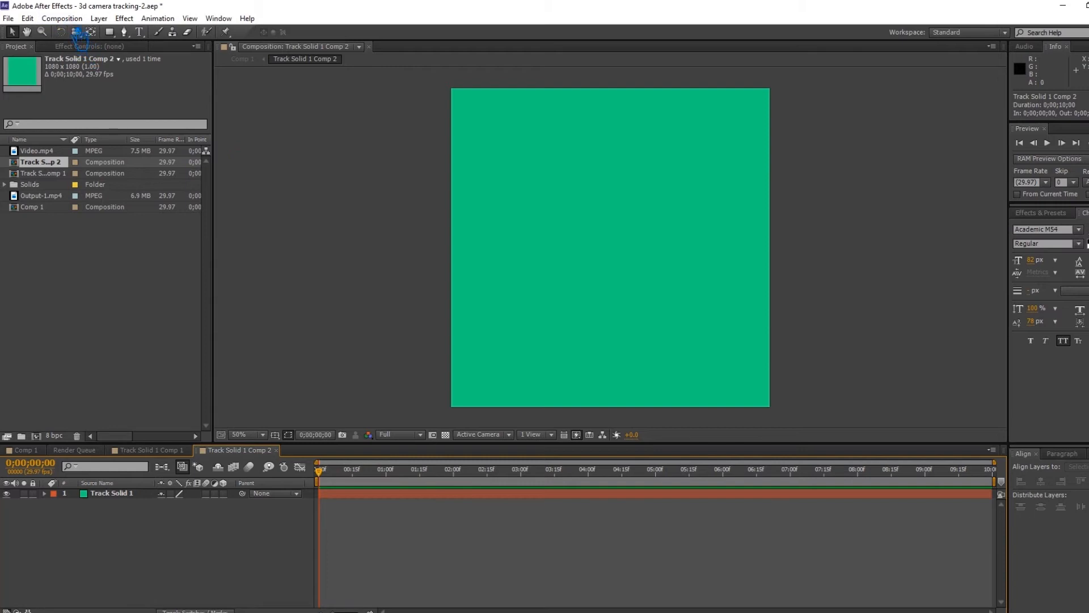
{"action": "left_click", "coordinate": [62, 18]}
{"action": "left_click", "coordinate": [85, 45]}
{"action": "left_click", "coordinate": [500, 251]}
{"action": "type", "text": "1280"}
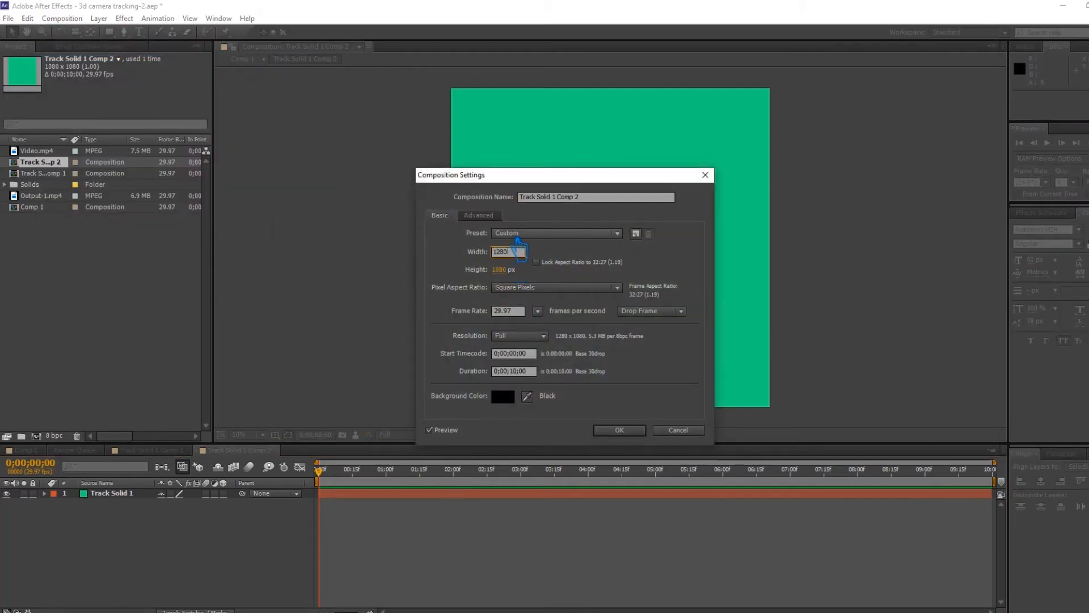
{"action": "key", "text": "Tab"}
{"action": "type", "text": "720"}
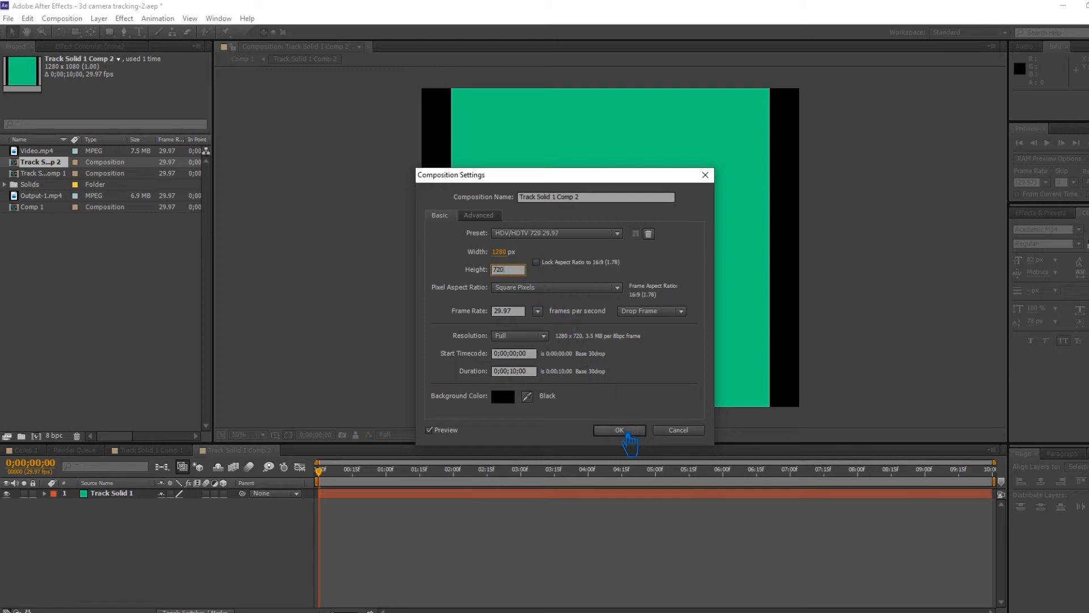
{"action": "left_click", "coordinate": [622, 431]}
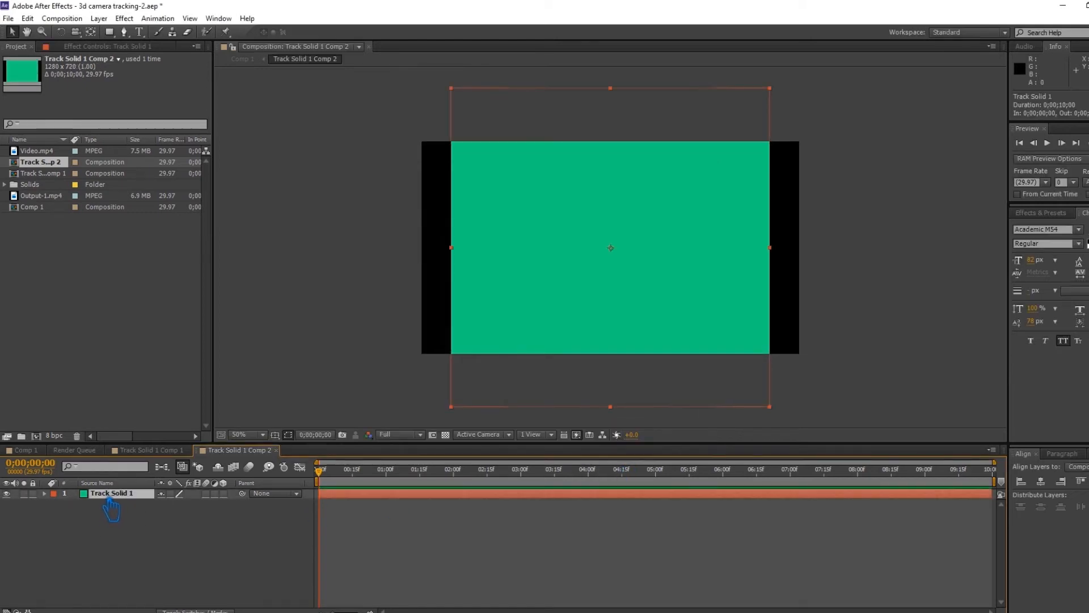
Step: Replace the green solid in Track Solid 1 Comp 2 with the Output-1.mp4 footage and play a preview
{"action": "key", "text": "Delete"}
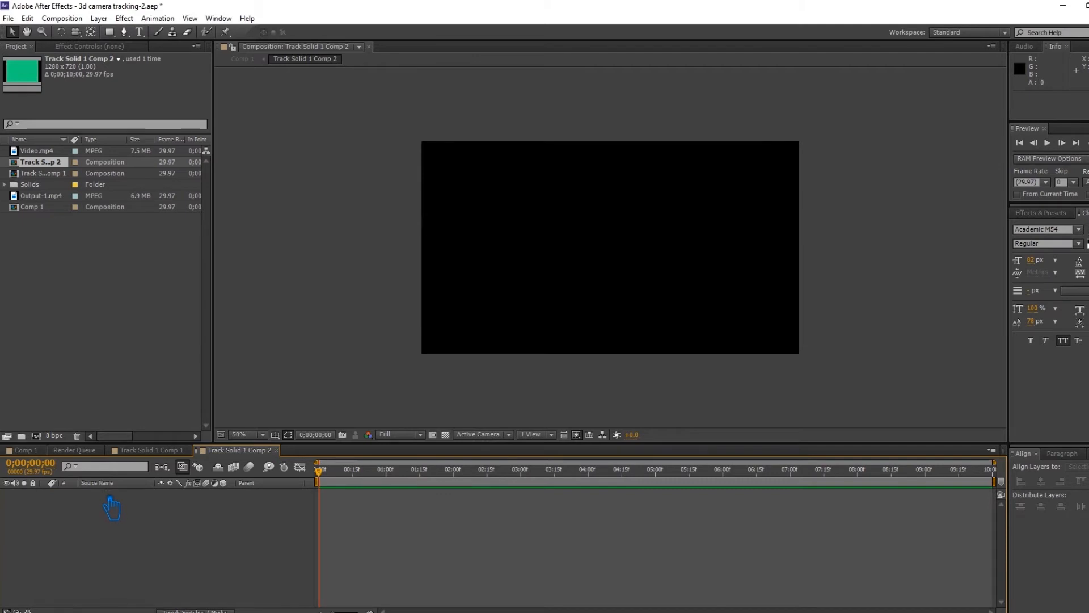
{"action": "left_click", "coordinate": [49, 195]}
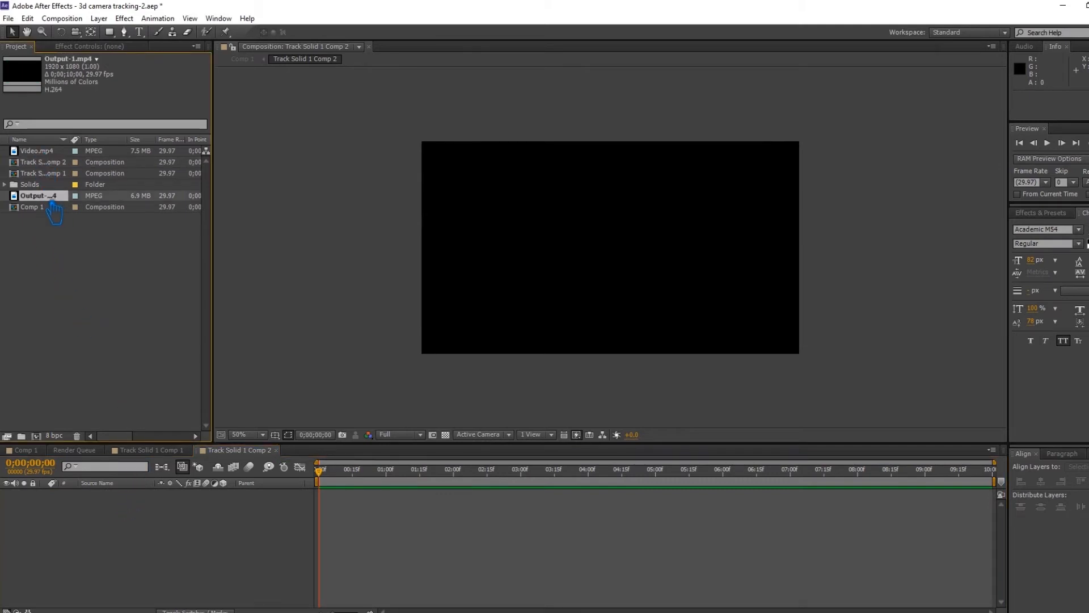
{"action": "left_click_drag", "start_coordinate": [52, 198], "coordinate": [49, 165]}
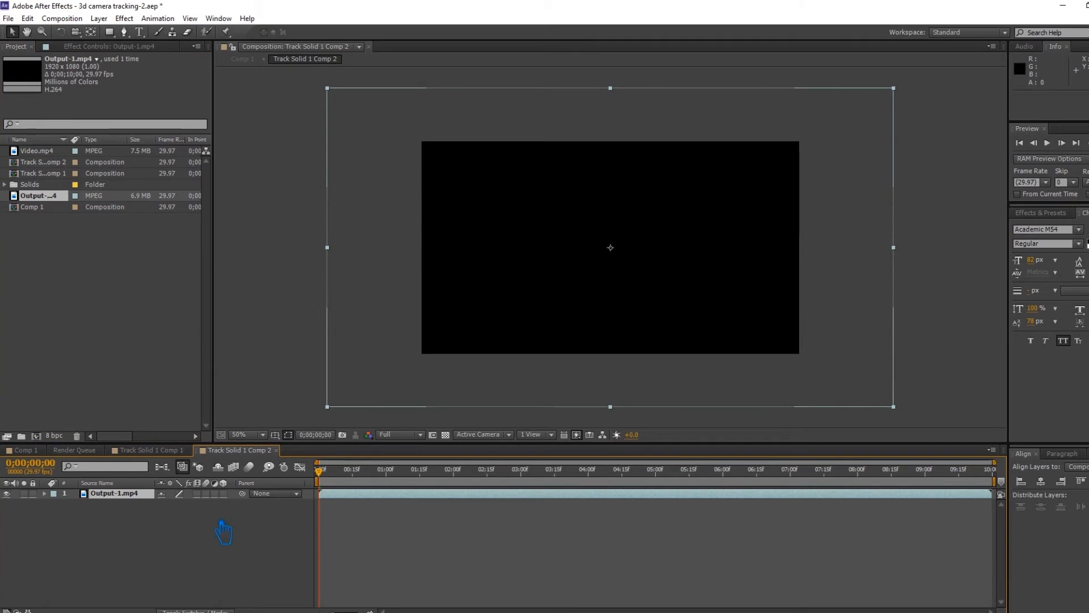
{"action": "left_click", "coordinate": [182, 553]}
{"action": "key", "text": "space"}
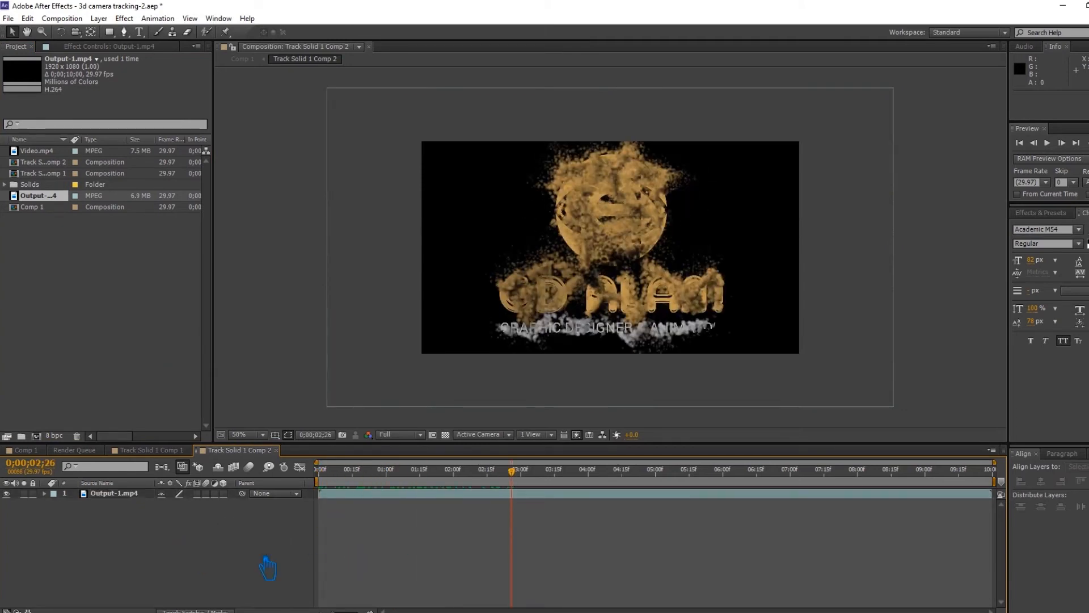
Step: Save the project and add the text YOUTUBE CHANNEL LOGO ANIMATION over the logo footage in Track Solid 1 Comp 2
{"action": "key", "text": "ctrl+s"}
{"action": "left_click", "coordinate": [139, 32]}
{"action": "left_click", "coordinate": [493, 304]}
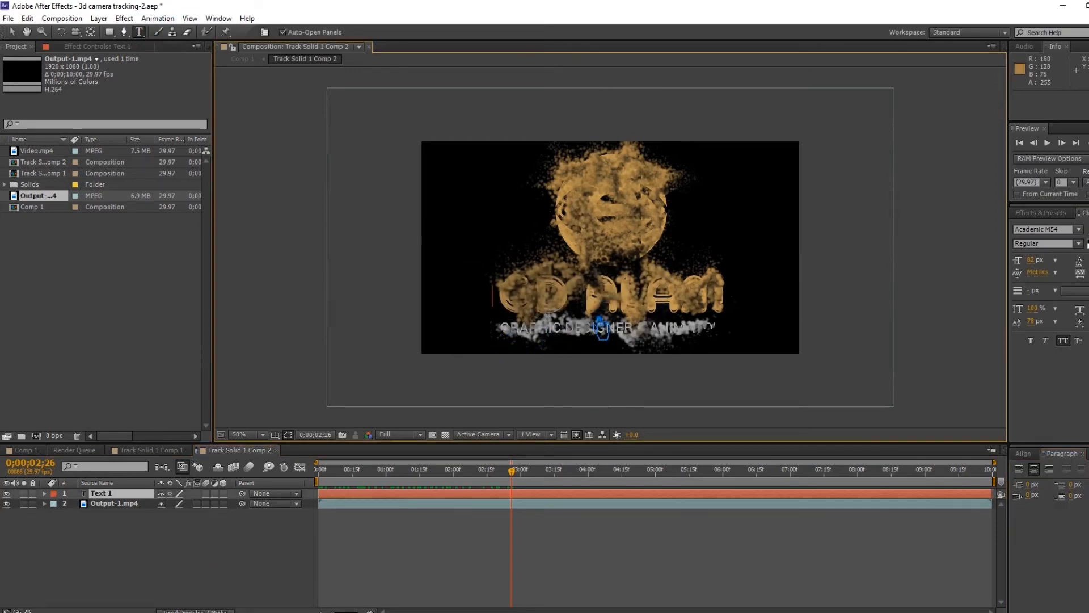
{"action": "type", "text": "YOUTUBE CH"}
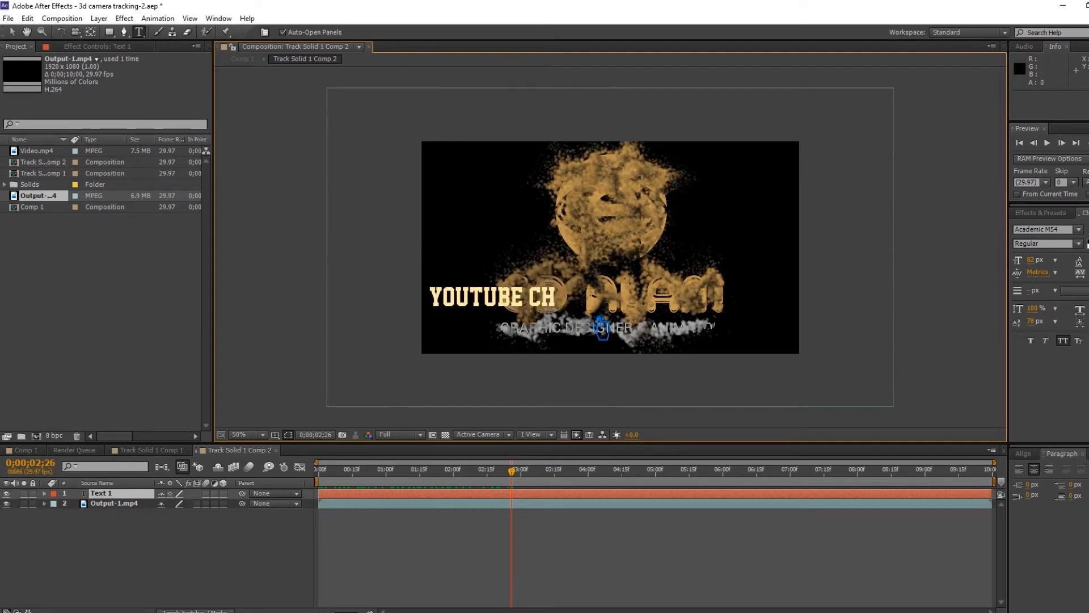
{"action": "type", "text": "ANNEL LOGO ANIMATION"}
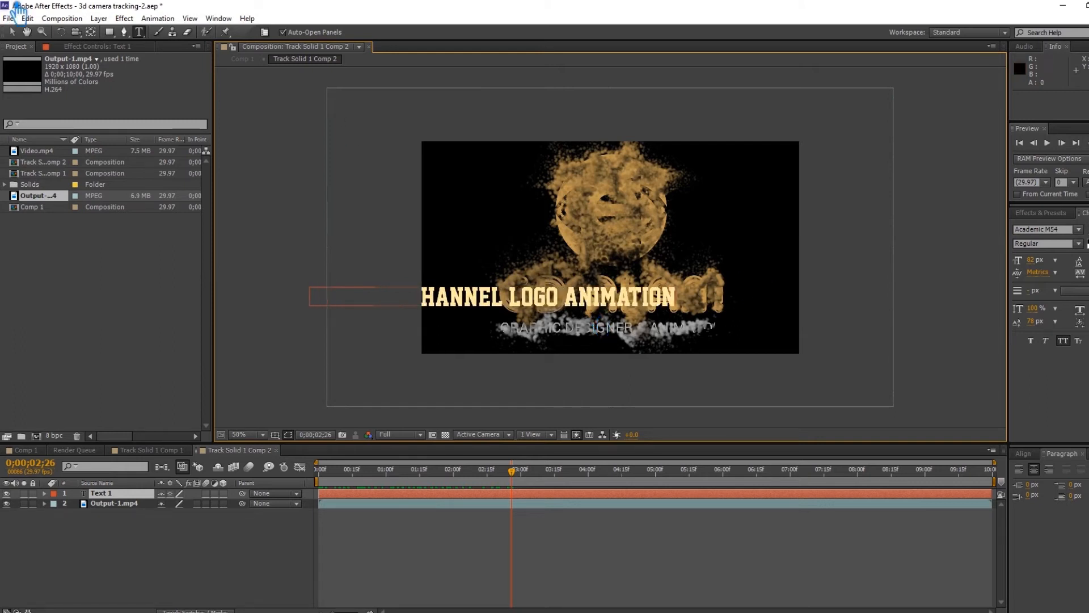
Step: Centre the YOUTUBE CHANNEL LOGO ANIMATION text horizontally in the composition and move it down to Y position 774
{"action": "left_click", "coordinate": [14, 32]}
{"action": "left_click", "coordinate": [1023, 453]}
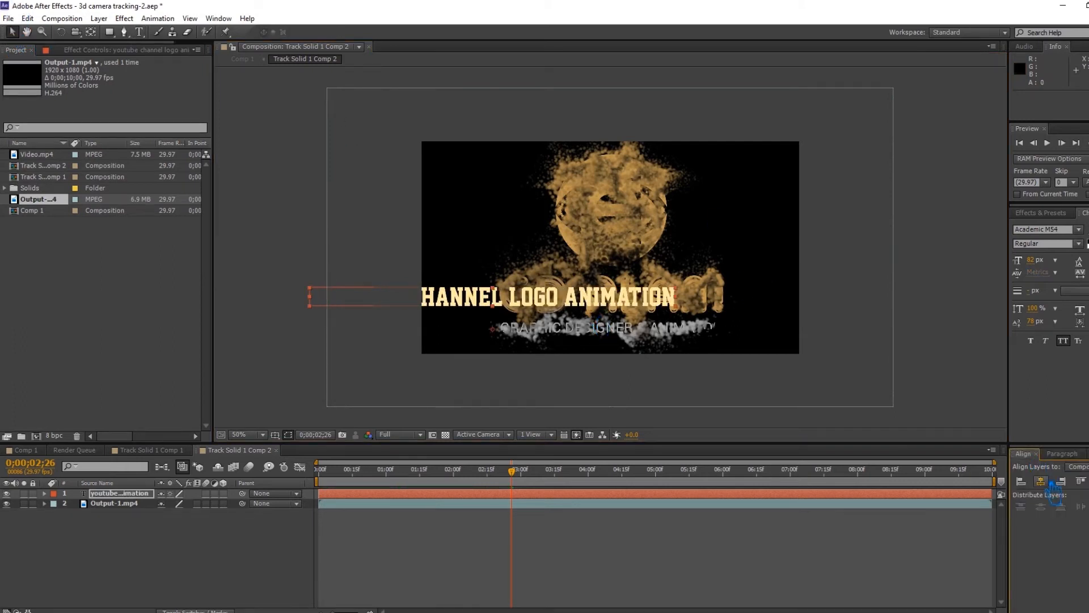
{"action": "left_click", "coordinate": [1040, 481]}
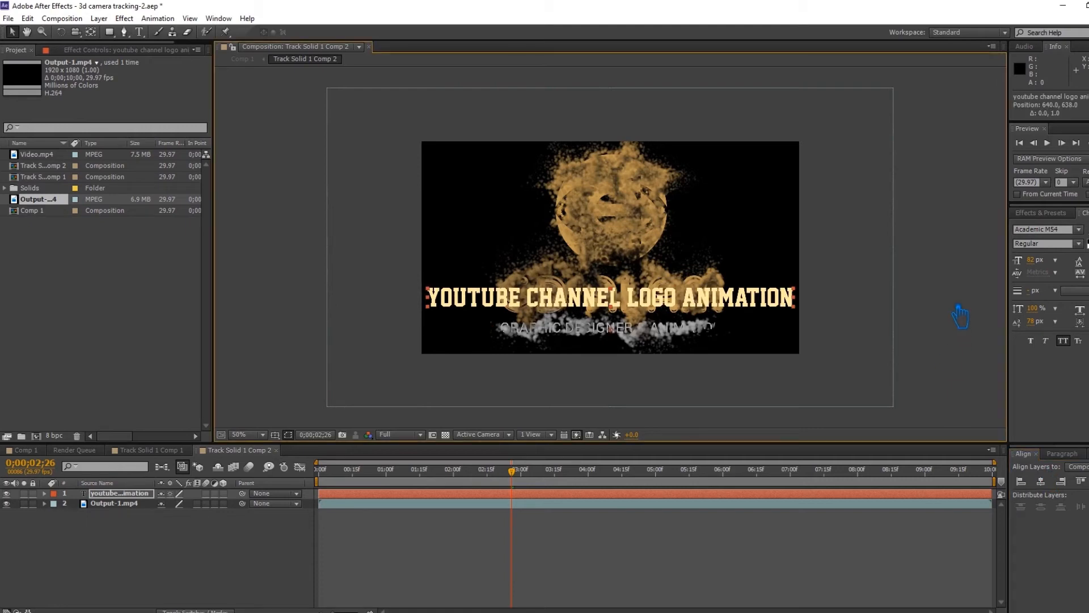
{"action": "key", "text": "Down"}
{"action": "key", "text": "Down"}
{"action": "key", "text": "Down"}
{"action": "key", "text": "Down"}
{"action": "key", "text": "Down"}
{"action": "key", "text": "Down"}
{"action": "key", "text": "Down"}
{"action": "key", "text": "Down"}
{"action": "key", "text": "Down"}
{"action": "key", "text": "Down"}
{"action": "key", "text": "Down"}
{"action": "key", "text": "Down"}
{"action": "key", "text": "Down"}
{"action": "key", "text": "Down"}
{"action": "key", "text": "Down"}
{"action": "key", "text": "Down"}
{"action": "key", "text": "Down"}
{"action": "key", "text": "Down"}
{"action": "key", "text": "Down"}
{"action": "key", "text": "Down"}
{"action": "key", "text": "Down"}
{"action": "key", "text": "Down"}
{"action": "key", "text": "Down"}
{"action": "key", "text": "Down"}
{"action": "key", "text": "Down"}
{"action": "key", "text": "Down"}
{"action": "key", "text": "Down"}
{"action": "key", "text": "Down"}
{"action": "key", "text": "Down"}
{"action": "key", "text": "Down"}
{"action": "key", "text": "Down"}
{"action": "key", "text": "Down"}
{"action": "key", "text": "Down"}
{"action": "key", "text": "Down"}
{"action": "key", "text": "Down"}
{"action": "key", "text": "Down"}
{"action": "key", "text": "Down"}
{"action": "key", "text": "Down"}
{"action": "key", "text": "Down"}
{"action": "key", "text": "Down"}
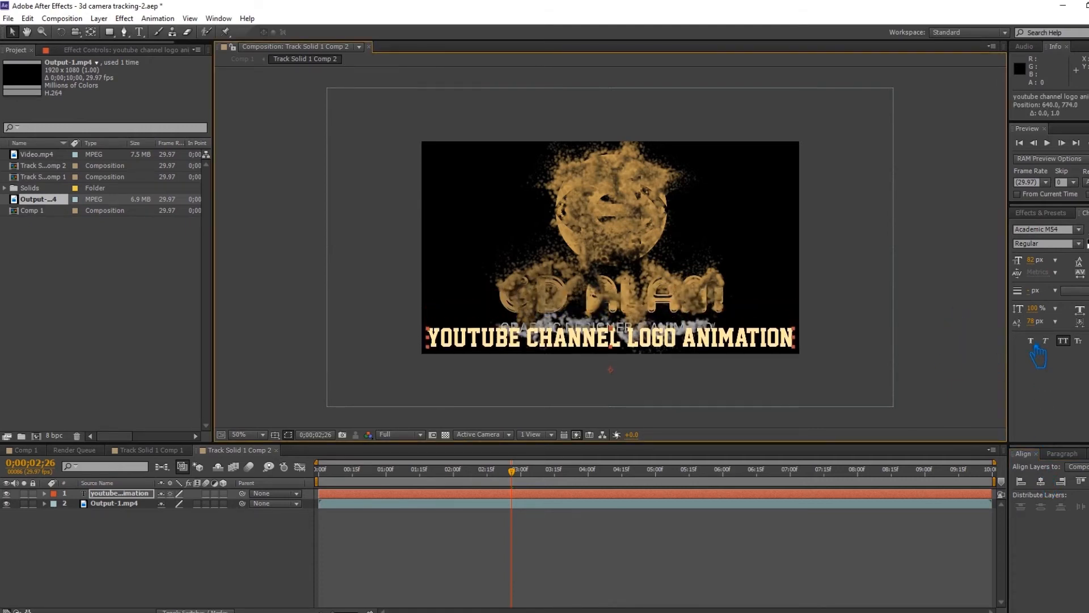
Step: Set the logo caption's font size to 48 px, lower it to Y position 784 and save the project
{"action": "left_click_drag", "start_coordinate": [1045, 266], "coordinate": [1020, 262]}
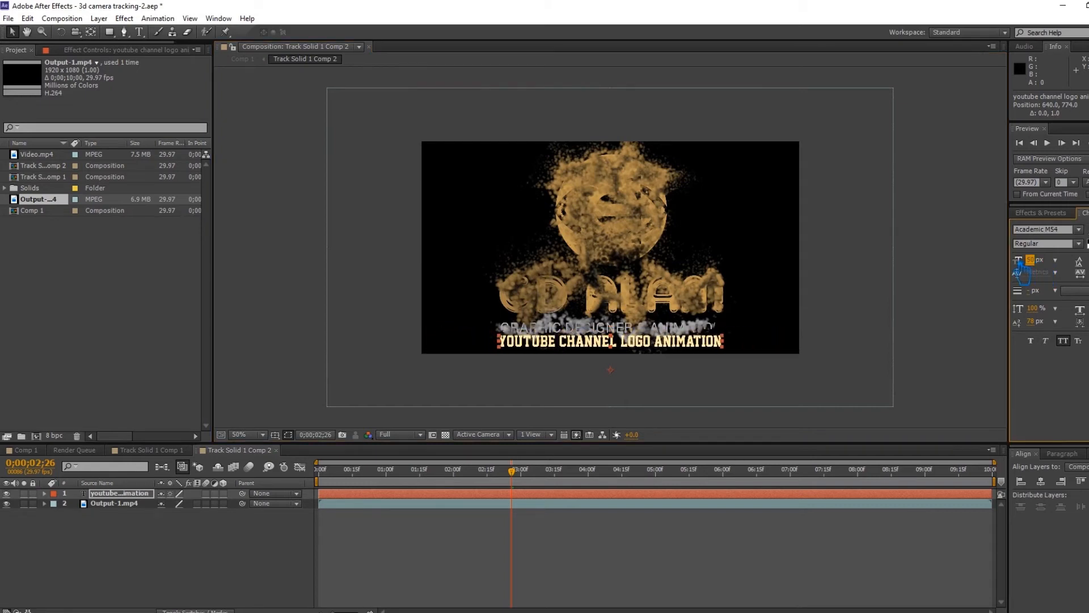
{"action": "key", "text": "Down"}
{"action": "key", "text": "Down"}
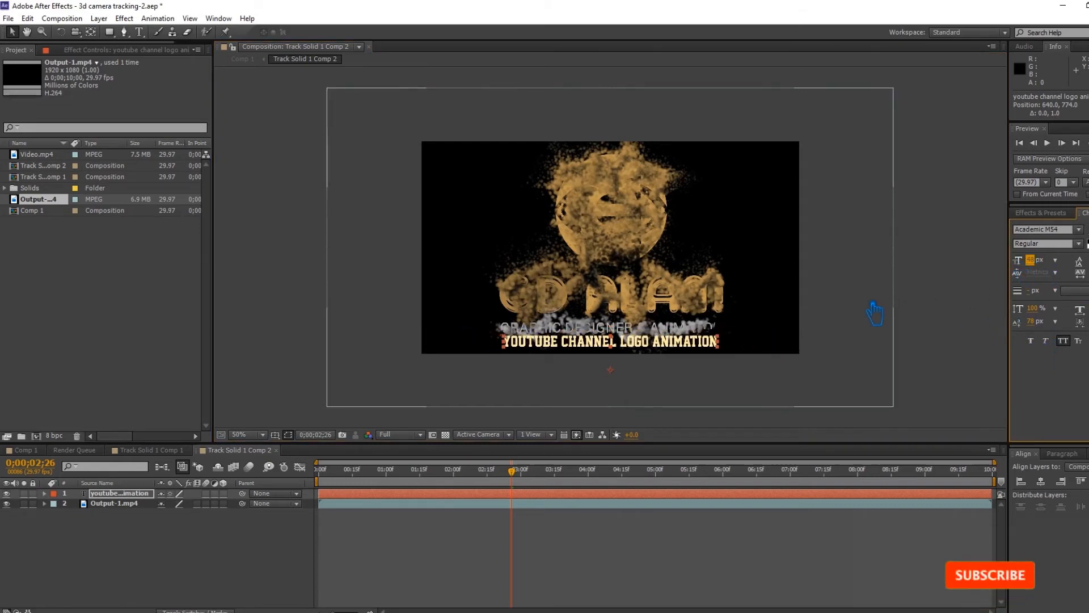
{"action": "left_click", "coordinate": [121, 499]}
{"action": "key", "text": "Down"}
{"action": "key", "text": "Down"}
{"action": "key", "text": "Down"}
{"action": "key", "text": "Down"}
{"action": "key", "text": "Down"}
{"action": "key", "text": "Down"}
{"action": "key", "text": "Down"}
{"action": "key", "text": "Down"}
{"action": "key", "text": "Down"}
{"action": "key", "text": "Down"}
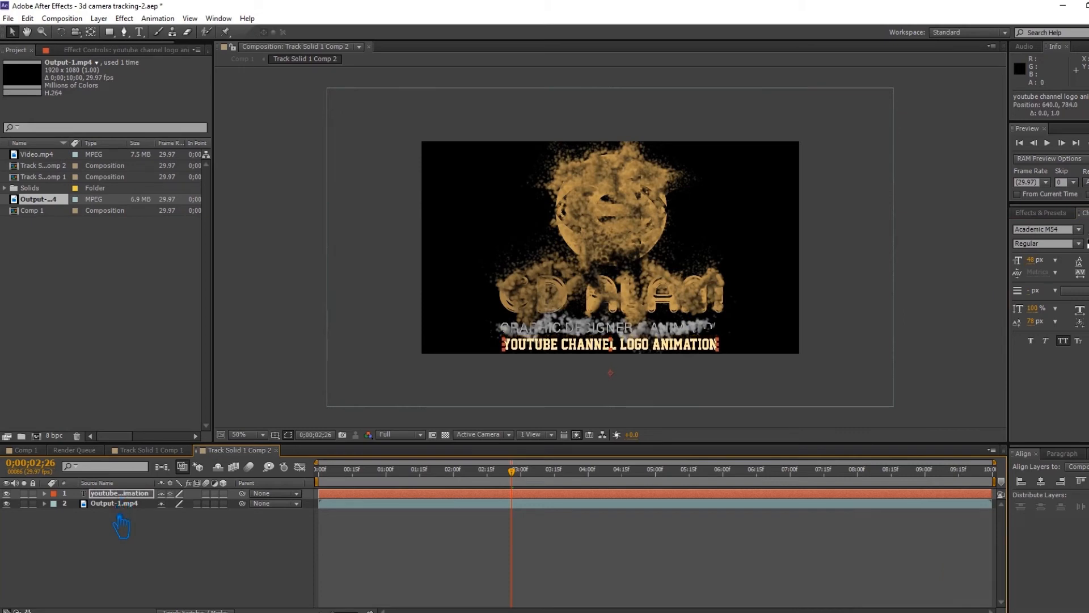
{"action": "left_click", "coordinate": [129, 556]}
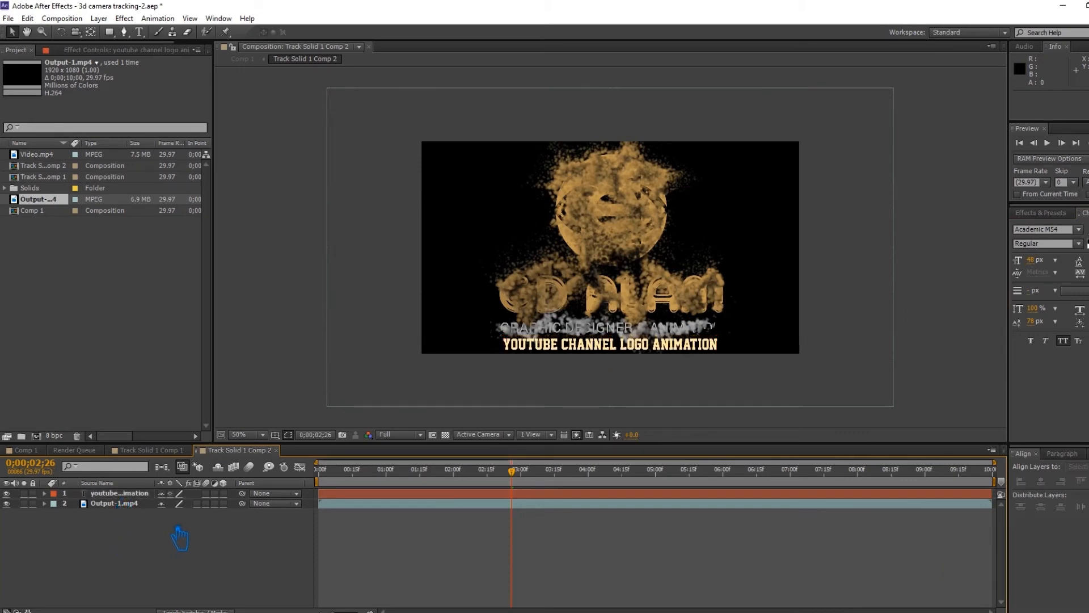
{"action": "key", "text": "ctrl+s"}
Step: Return to Comp 1 and, at 0;00;05;23, pre-compose the orange track solid as Track Solid 1 Comp 3
{"action": "left_click", "coordinate": [23, 450]}
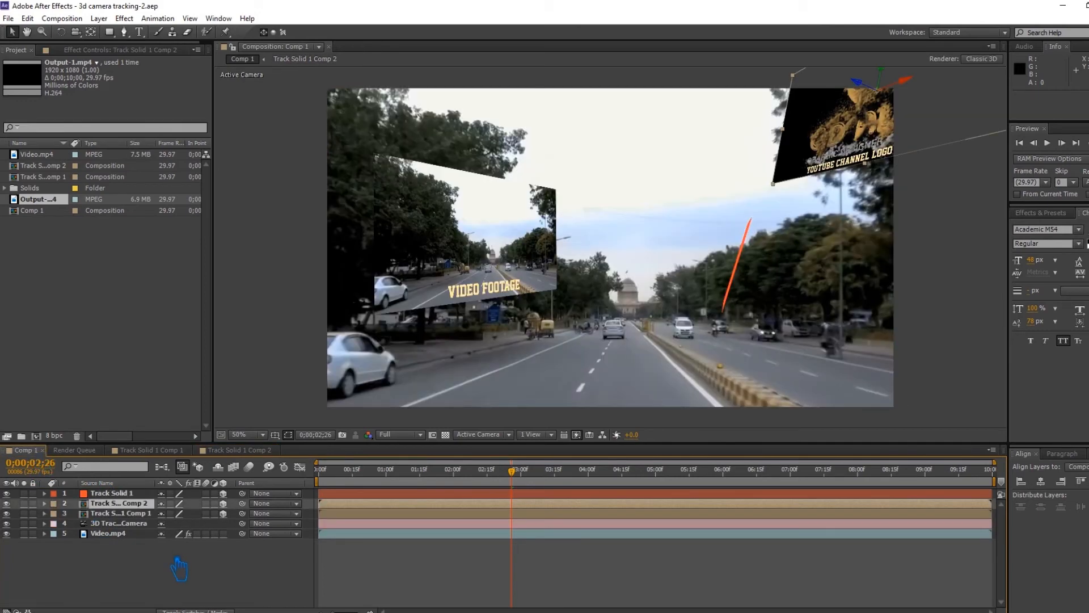
{"action": "left_click_drag", "start_coordinate": [512, 487], "coordinate": [707, 519]}
{"action": "left_click", "coordinate": [116, 493]}
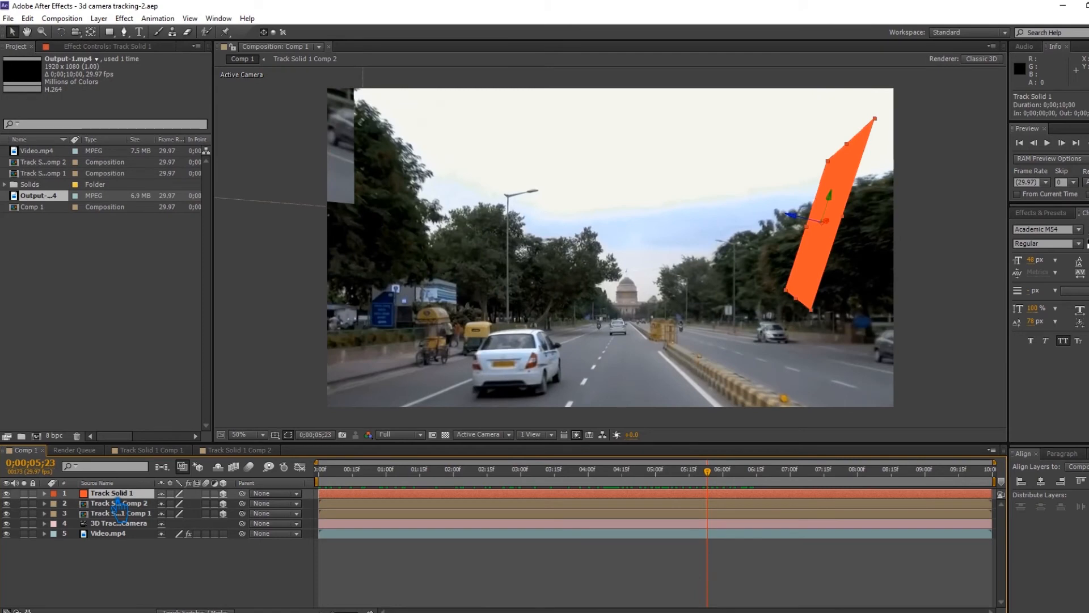
{"action": "right_click", "coordinate": [119, 504]}
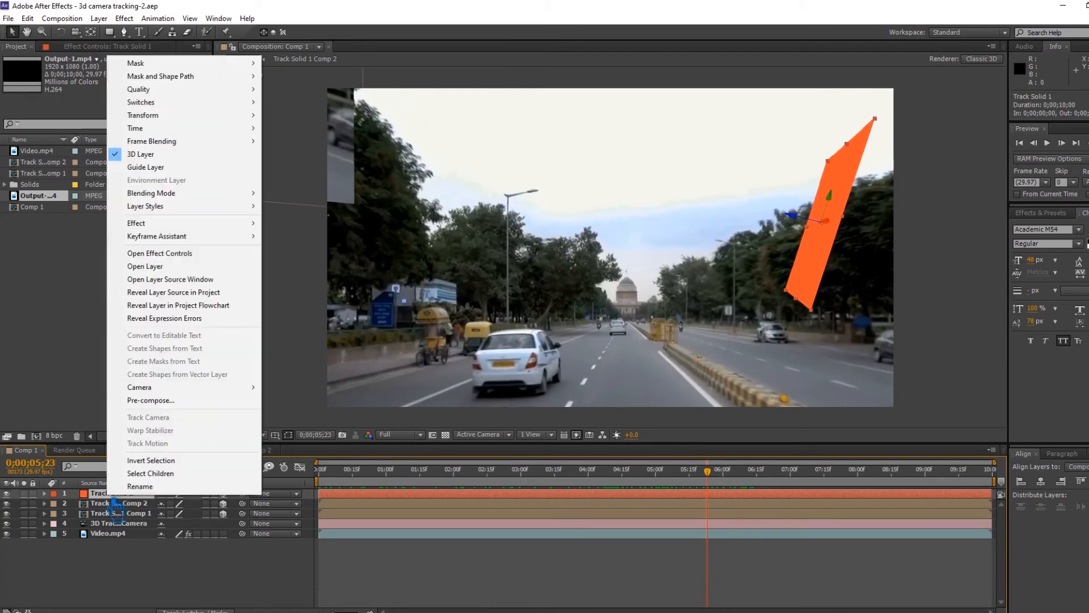
{"action": "left_click", "coordinate": [173, 404]}
{"action": "left_click", "coordinate": [603, 370]}
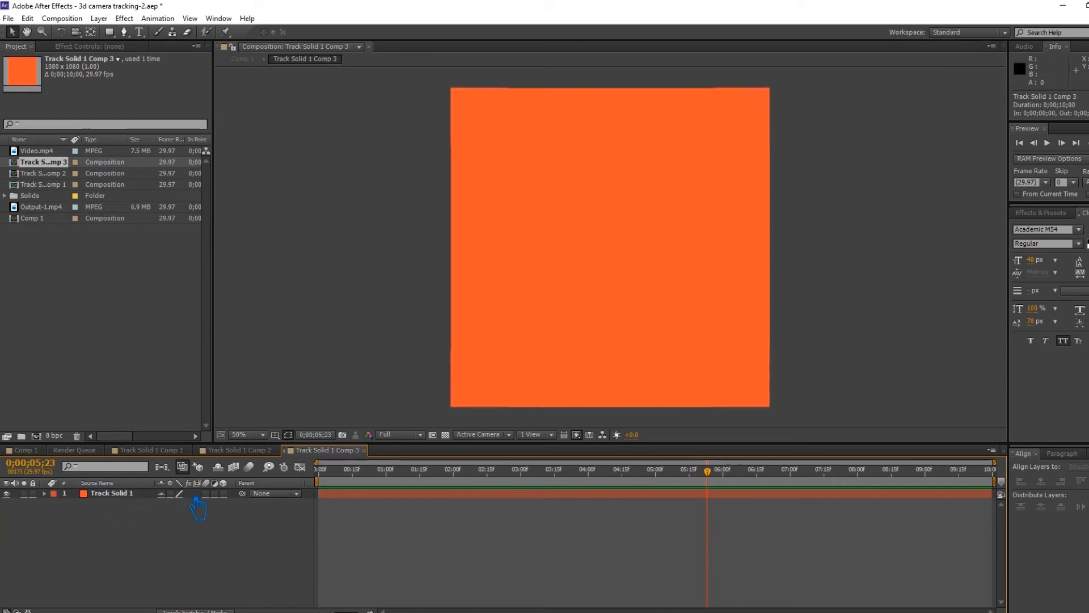
Step: Delete the orange solid from Track Solid 1 Comp 3 and set the composition size to 1280 px wide by 720 px high
{"action": "left_click", "coordinate": [120, 493]}
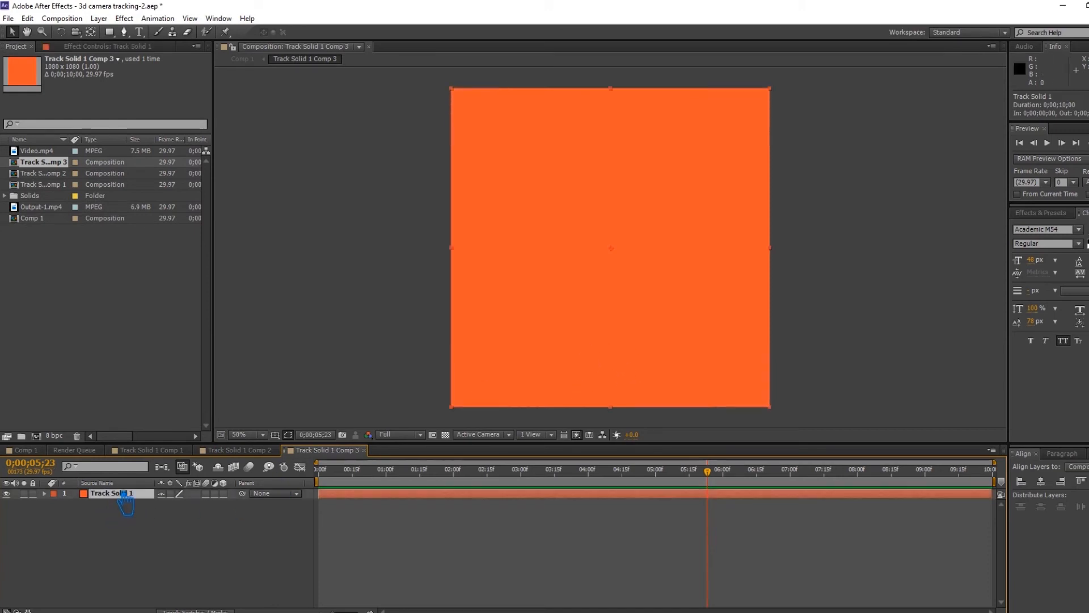
{"action": "key", "text": "Delete"}
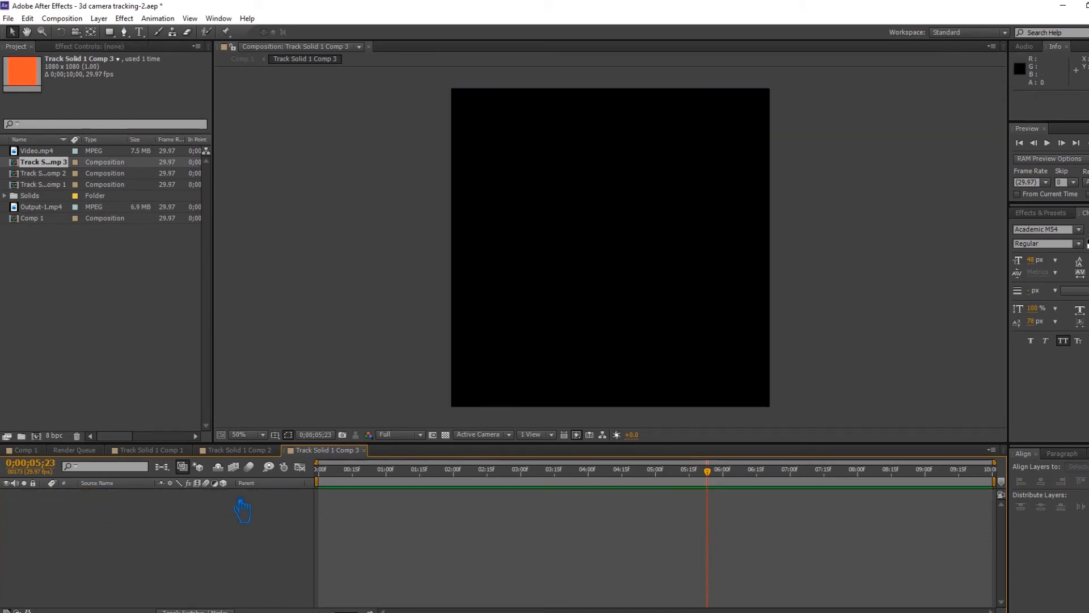
{"action": "left_click", "coordinate": [69, 18]}
{"action": "left_click", "coordinate": [110, 47]}
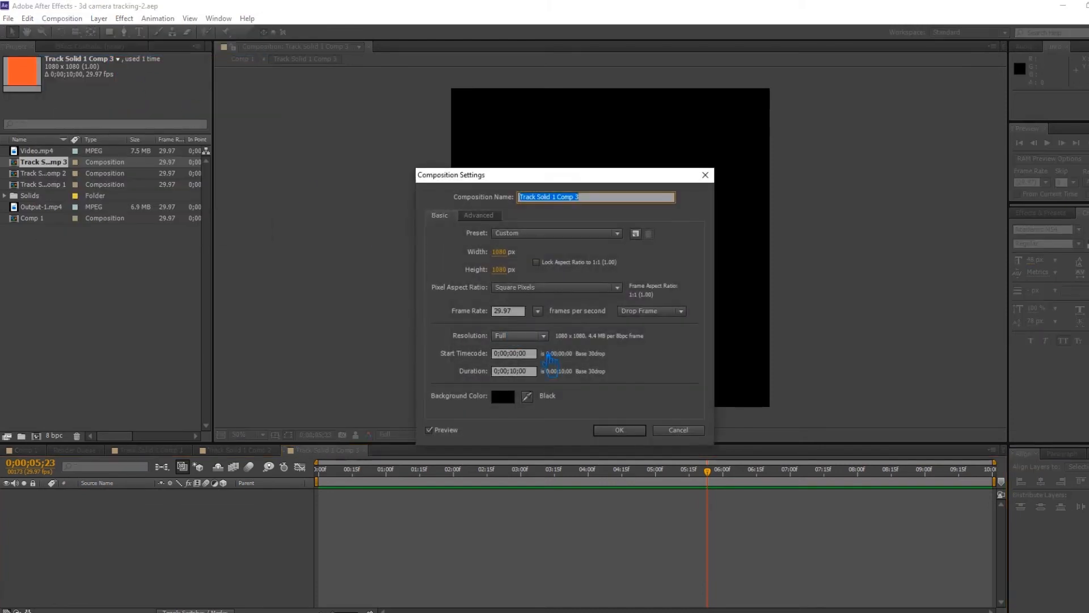
{"action": "left_click", "coordinate": [516, 257]}
{"action": "type", "text": "1280"}
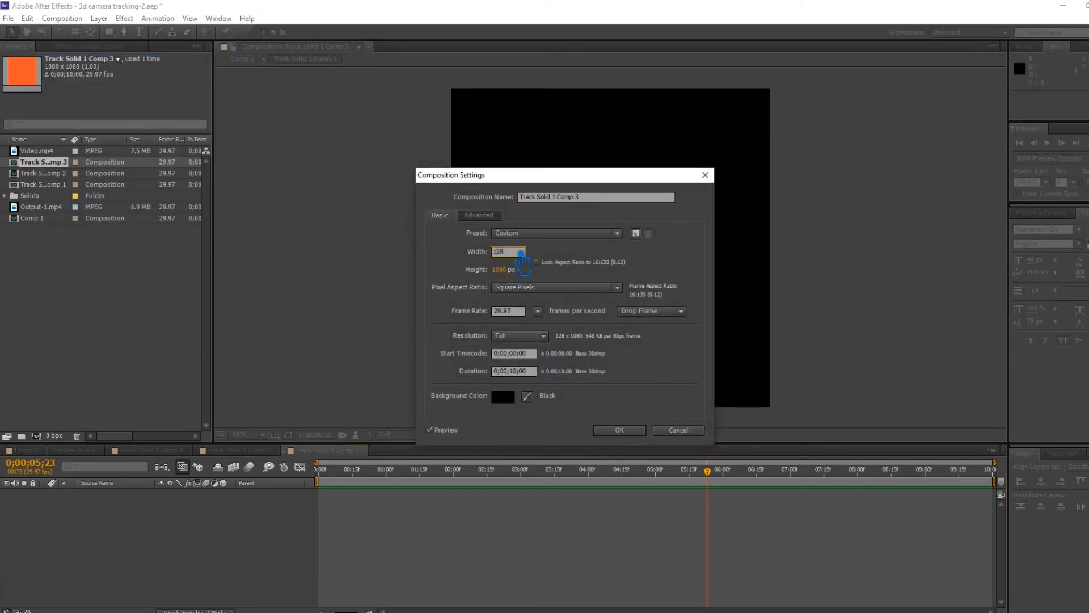
{"action": "left_click", "coordinate": [502, 270]}
{"action": "type", "text": "720"}
{"action": "key", "text": "Return"}
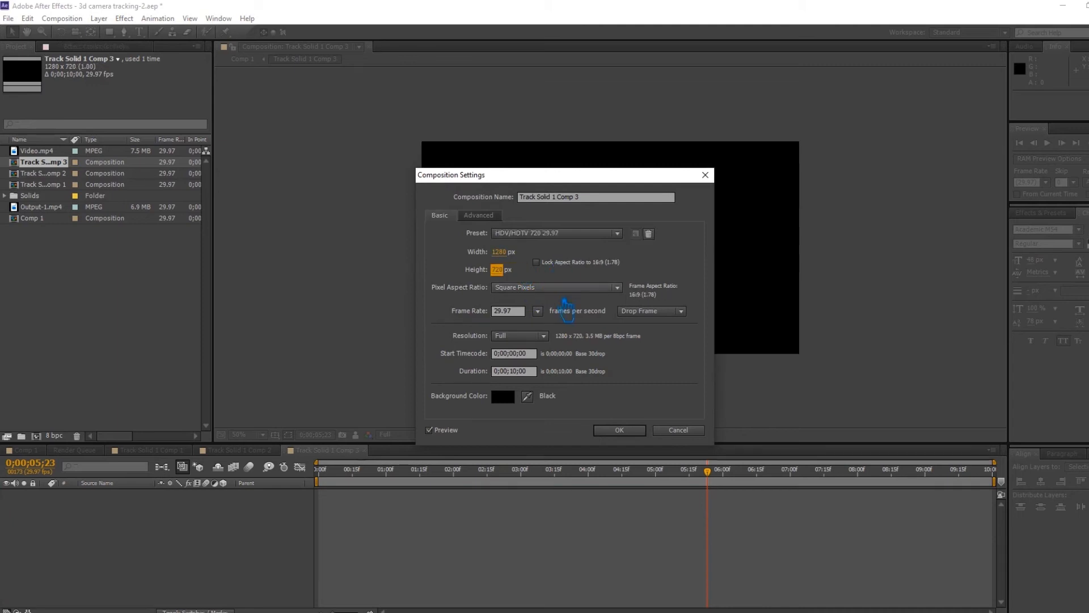
{"action": "left_click", "coordinate": [619, 430]}
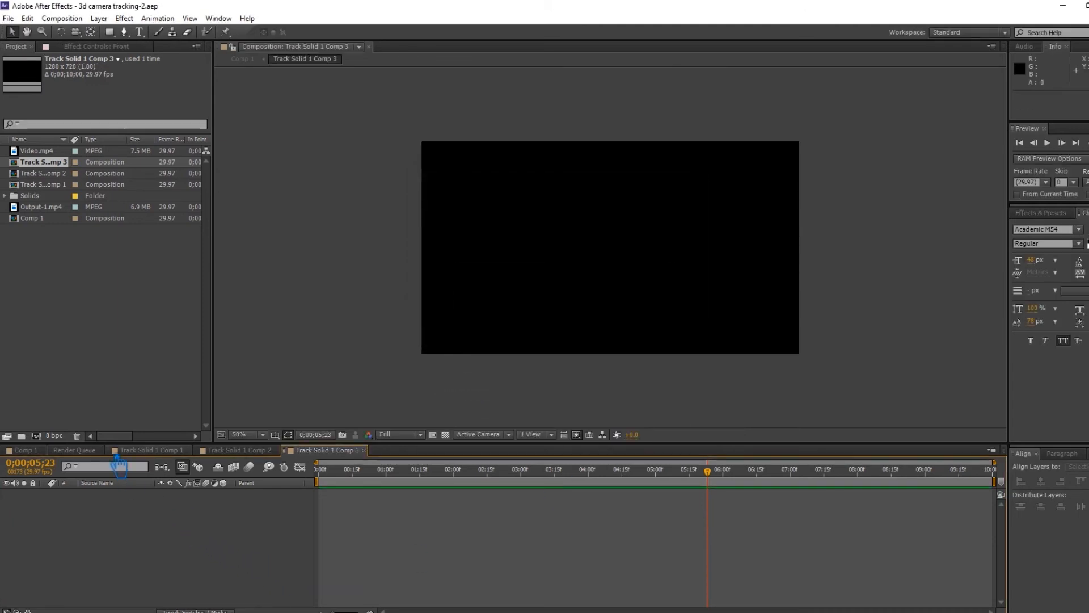
Step: Add Video.mp4 to Track Solid 1 Comp 3, scale it to 63% and save the project
{"action": "left_click", "coordinate": [42, 151]}
{"action": "mouse_move", "coordinate": [50, 160]}
{"action": "left_mouse_down"}
{"action": "mouse_move", "coordinate": [49, 227]}
{"action": "mouse_move", "coordinate": [57, 176]}
{"action": "left_mouse_up"}
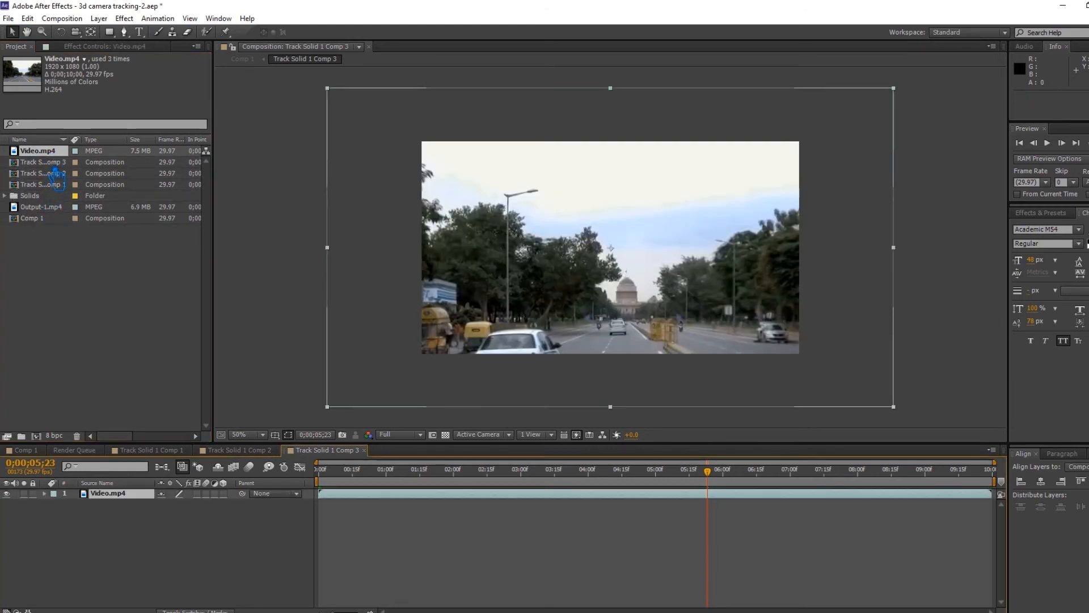
{"action": "key", "text": "s"}
{"action": "left_click_drag", "start_coordinate": [189, 504], "coordinate": [169, 511]}
{"action": "left_click", "coordinate": [163, 540]}
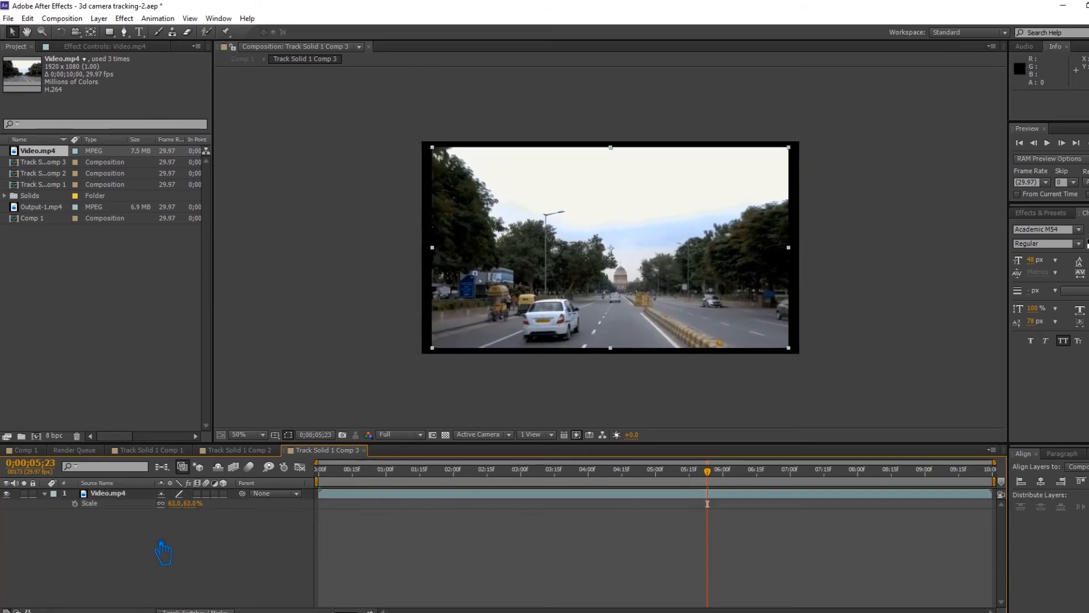
{"action": "left_click", "coordinate": [46, 493]}
{"action": "key", "text": "ctrl+s"}
Step: Add the text VIDEO FOOTAGE over the street footage in Track Solid 1 Comp 3 with a font size of 92 px
{"action": "left_click", "coordinate": [139, 32]}
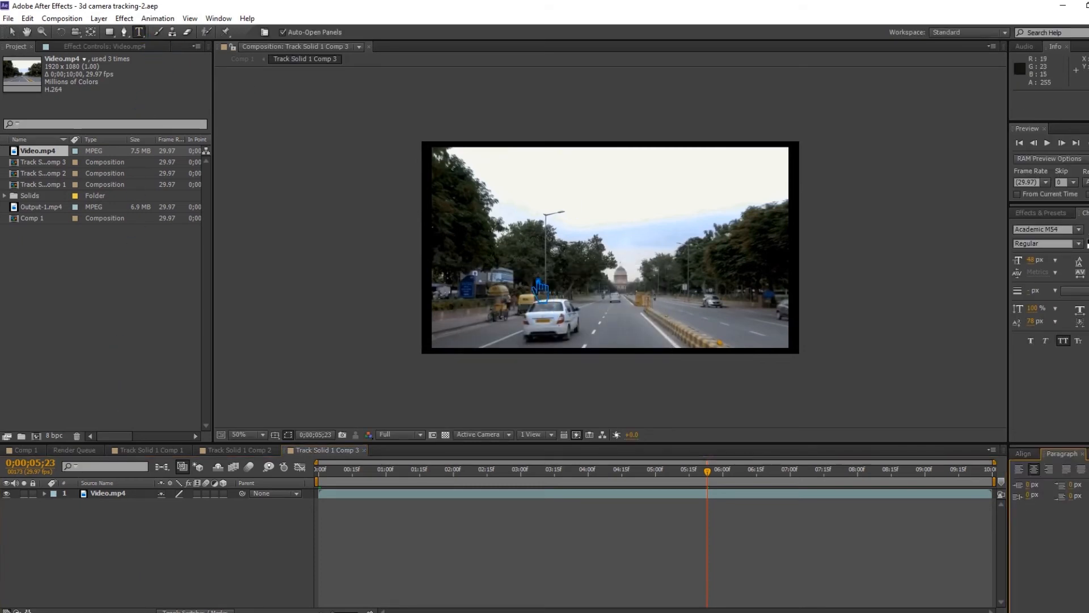
{"action": "left_click", "coordinate": [533, 332]}
{"action": "type", "text": "VIDEO F"}
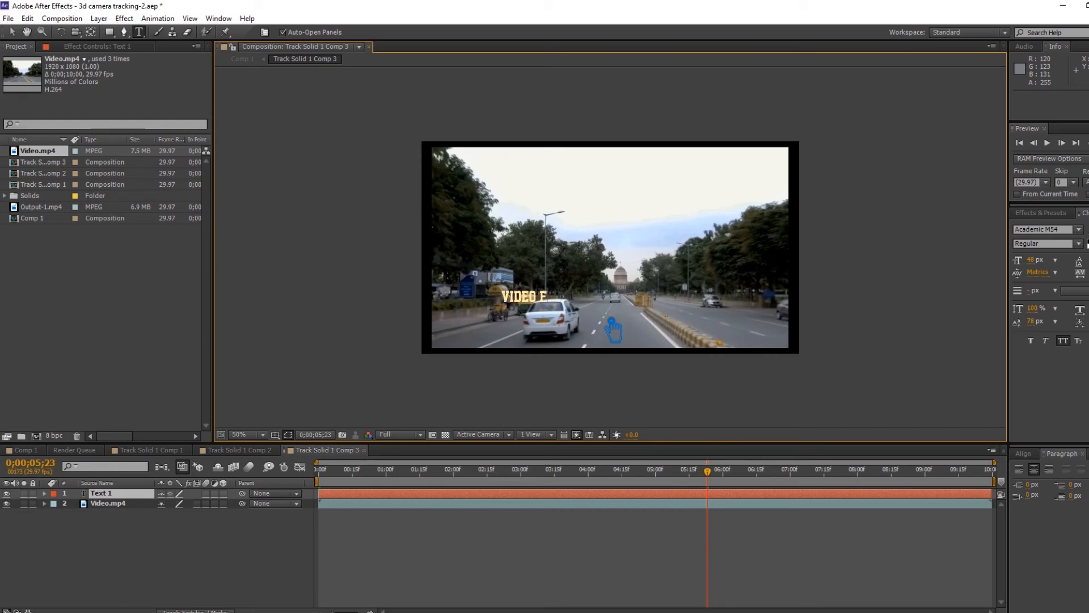
{"action": "type", "text": "OOTAGE"}
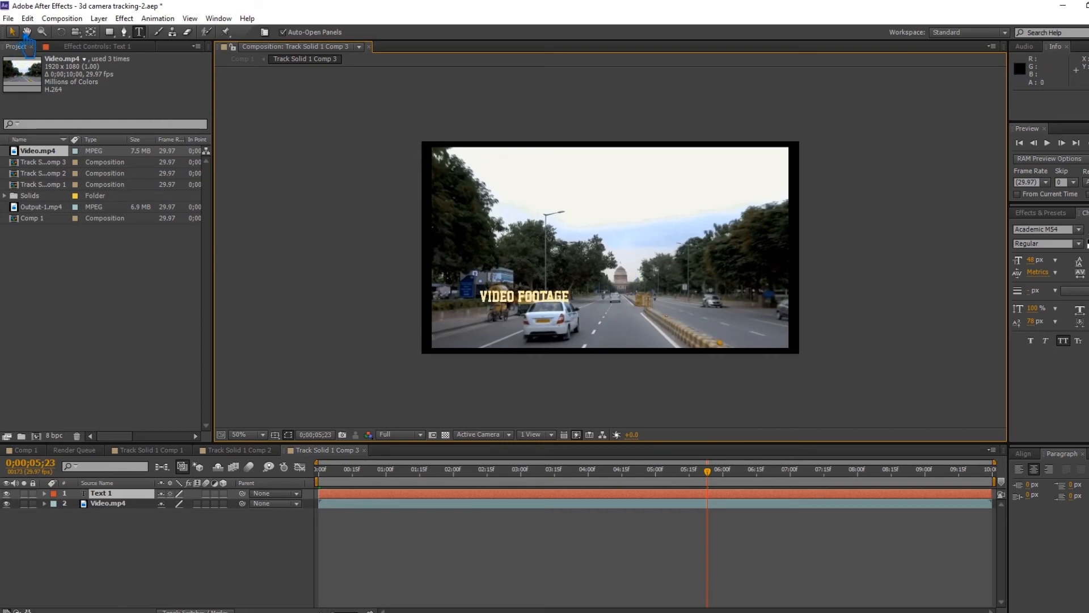
{"action": "left_click", "coordinate": [11, 32]}
{"action": "left_click_drag", "start_coordinate": [1031, 259], "coordinate": [1067, 272]}
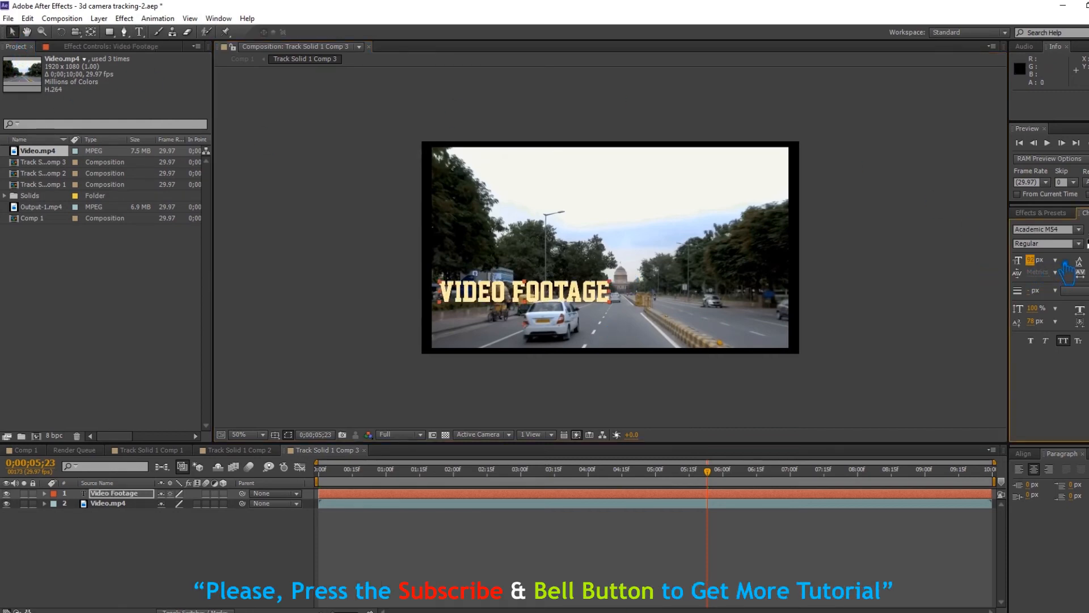
Step: Centre the VIDEO FOOTAGE text horizontally, move it down to Y position 726 and save the project
{"action": "left_click", "coordinate": [1023, 454]}
{"action": "left_click", "coordinate": [1041, 480]}
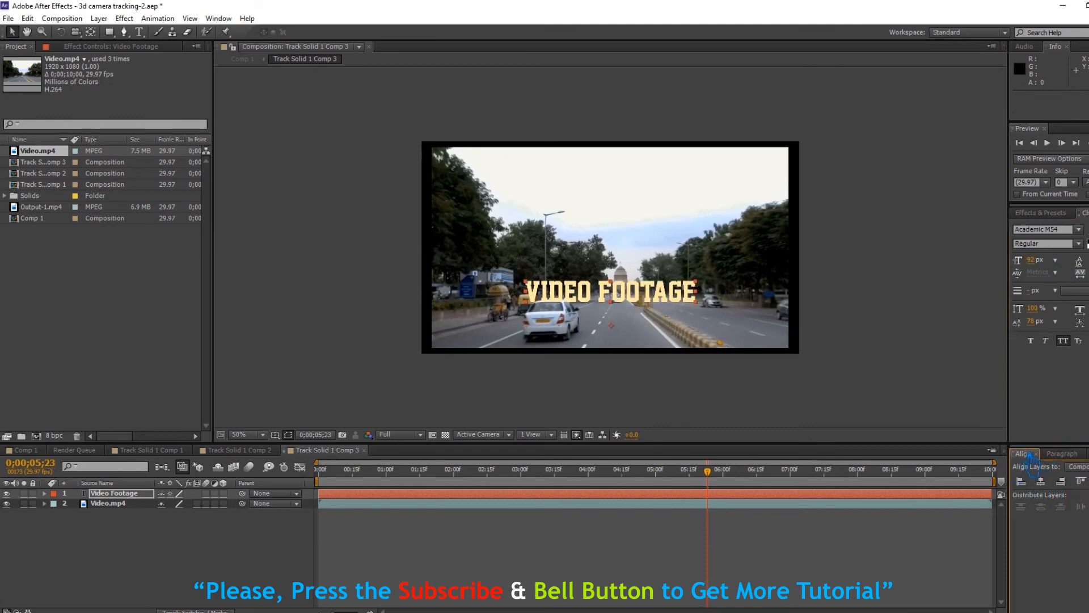
{"action": "key", "text": "Down"}
{"action": "key", "text": "Down"}
{"action": "key", "text": "Down"}
{"action": "key", "text": "Down"}
{"action": "key", "text": "Down"}
{"action": "key", "text": "Down"}
{"action": "key", "text": "Down"}
{"action": "key", "text": "Down"}
{"action": "key", "text": "Down"}
{"action": "key", "text": "Down"}
{"action": "key", "text": "Down"}
{"action": "key", "text": "Down"}
{"action": "key", "text": "Down"}
{"action": "key", "text": "Down"}
{"action": "key", "text": "Down"}
{"action": "key", "text": "Down"}
{"action": "key", "text": "Down"}
{"action": "key", "text": "Down"}
{"action": "key", "text": "Down"}
{"action": "key", "text": "Down"}
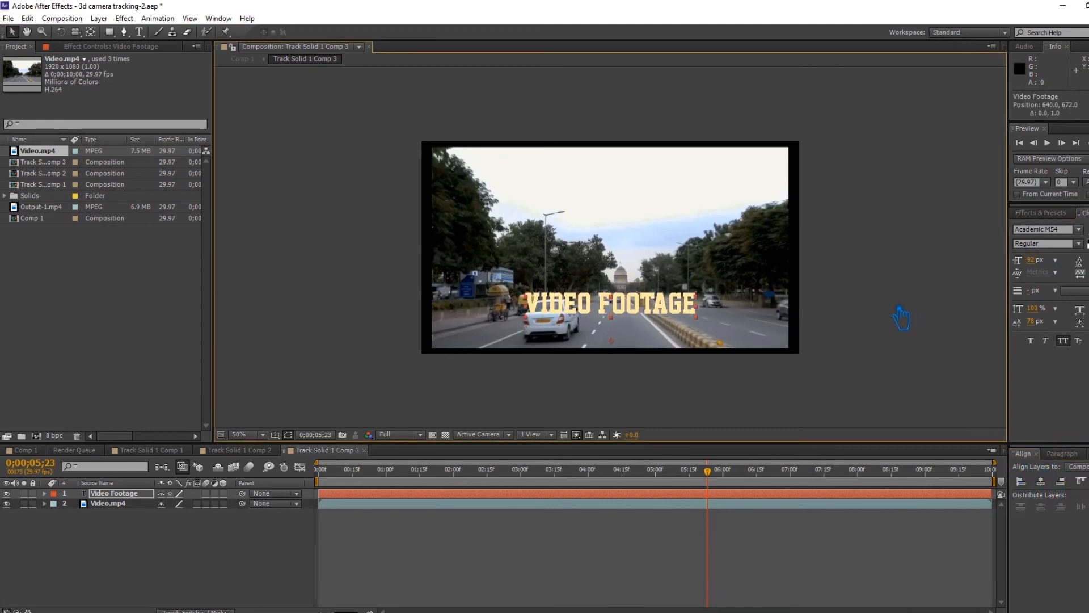
{"action": "key", "text": "Down"}
{"action": "key", "text": "Down"}
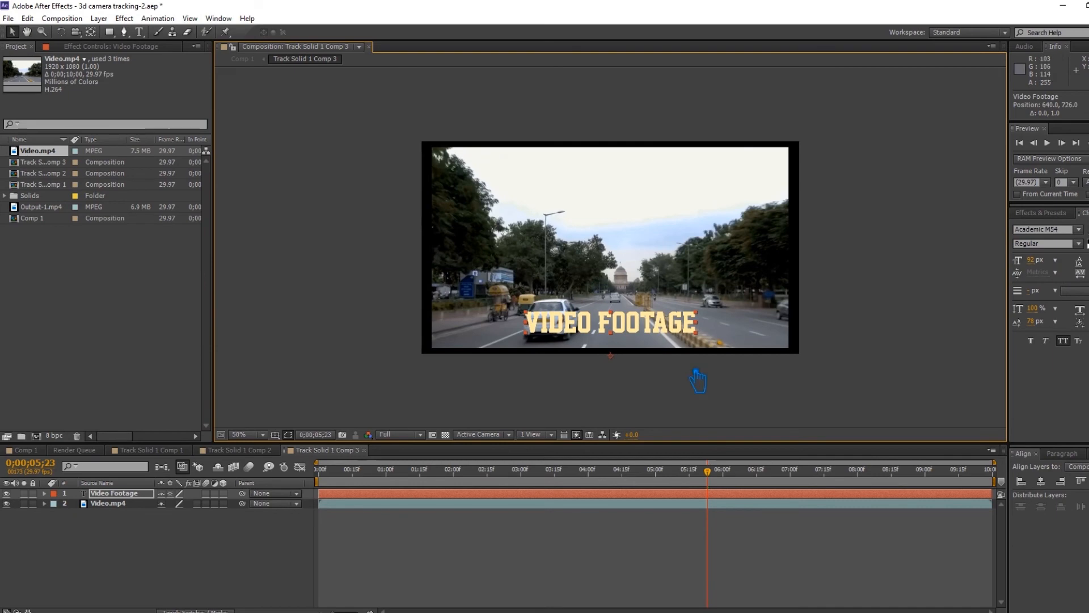
{"action": "left_click", "coordinate": [179, 566]}
{"action": "key", "text": "ctrl+s"}
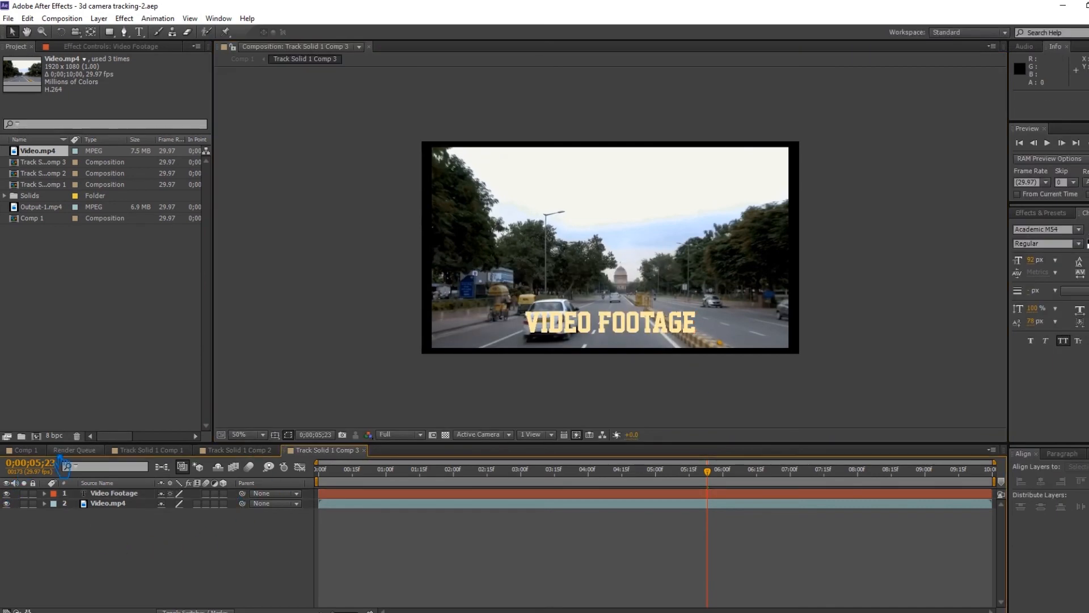
Step: Return to Comp 1, deselect all layers and play a RAM preview of the full tracked scene
{"action": "left_click", "coordinate": [23, 450]}
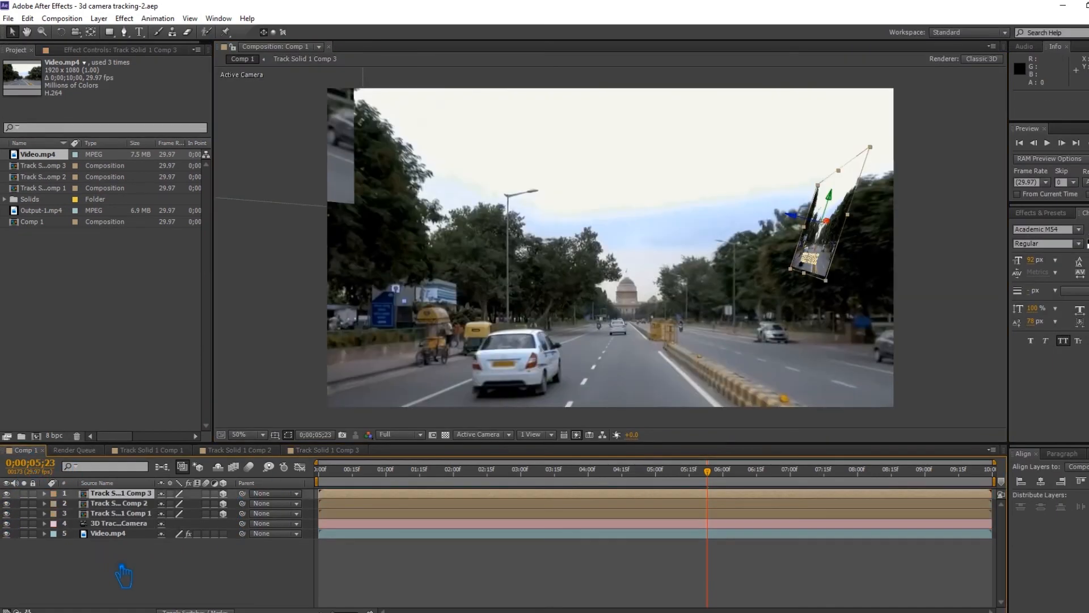
{"action": "left_click", "coordinate": [143, 587]}
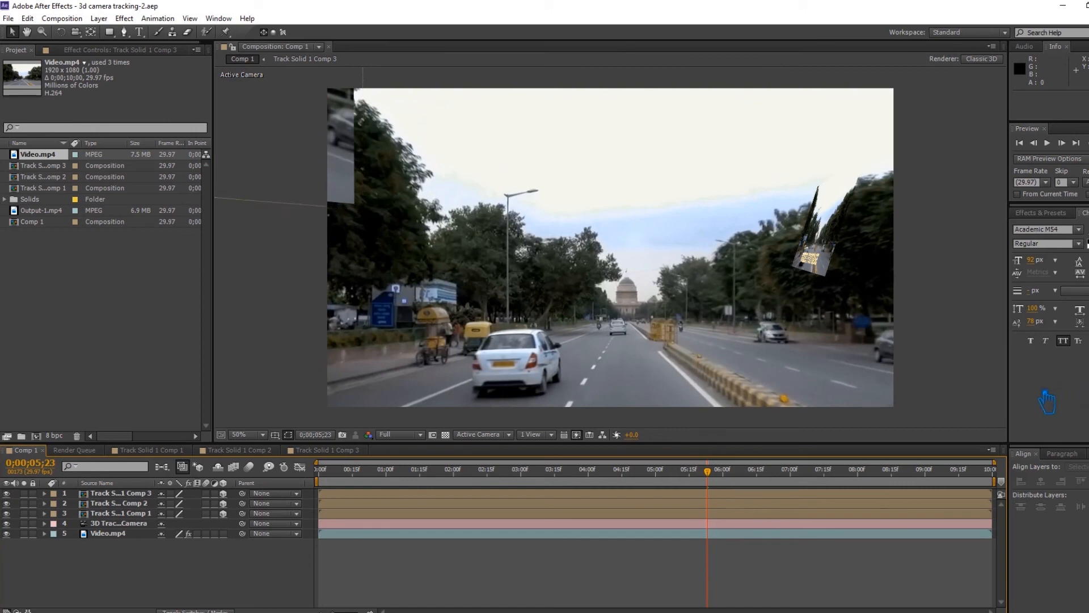
{"action": "key", "text": "KP_0"}
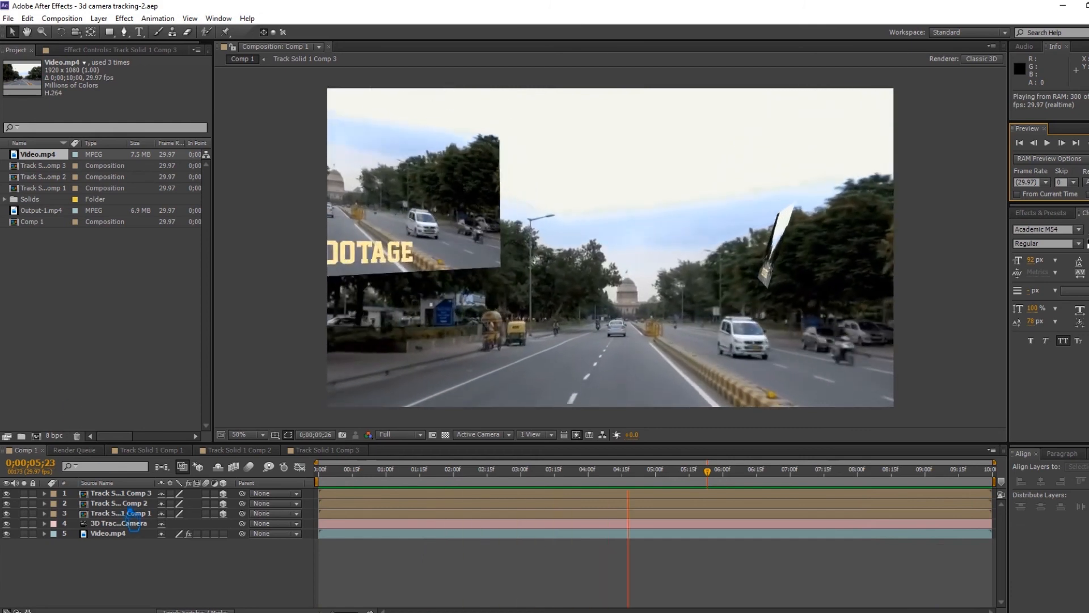
{"action": "key", "text": "space"}
Step: Display the 3D Camera Tracker settings of Comp 1's Video.mp4 layer and play the composition again
{"action": "left_click", "coordinate": [130, 534]}
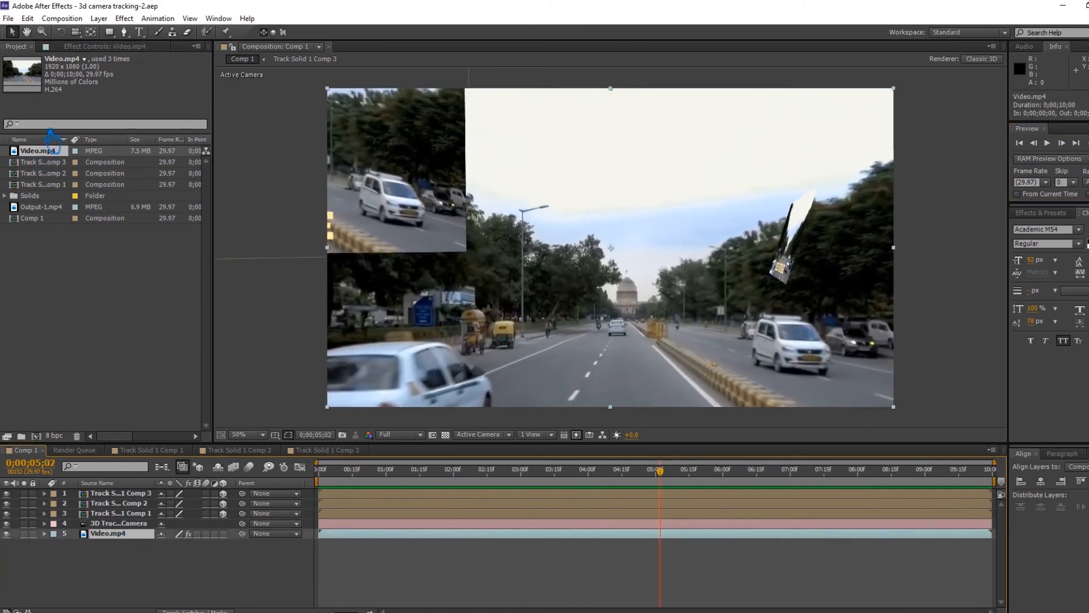
{"action": "left_click", "coordinate": [98, 46]}
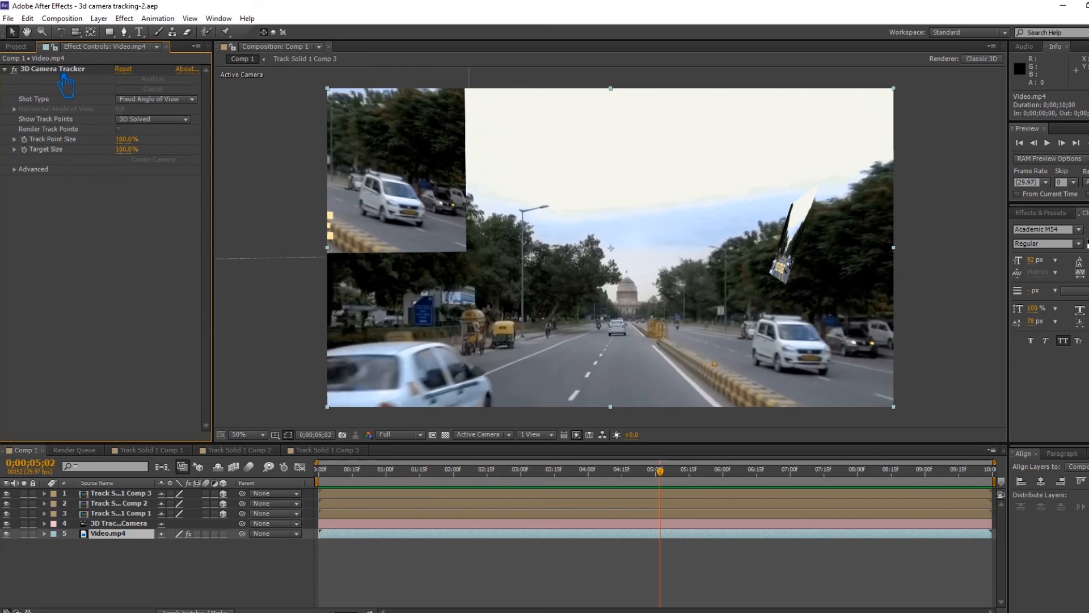
{"action": "key", "text": "space"}
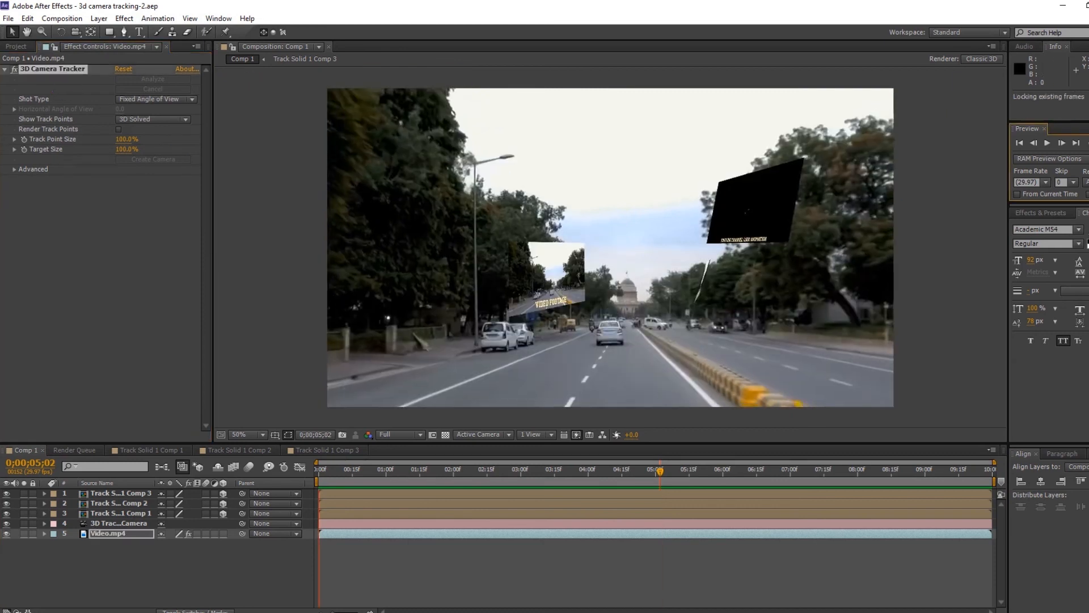